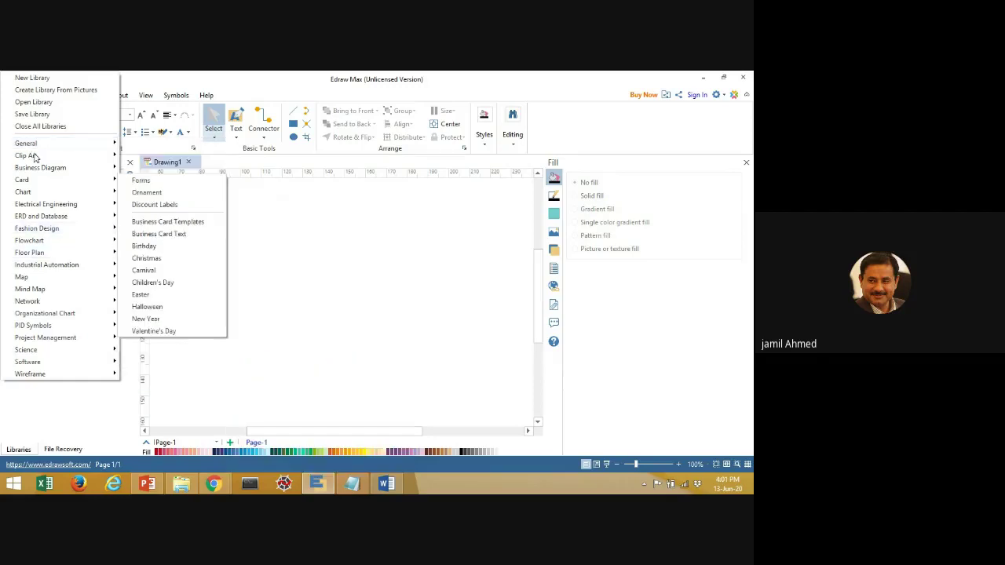
Step: Look through the predefined symbol libraries, from the Clip Art categories to the Software diagram types
{"action": "mouse_move", "coordinate": [37, 157]}
{"action": "mouse_move", "coordinate": [164, 157]}
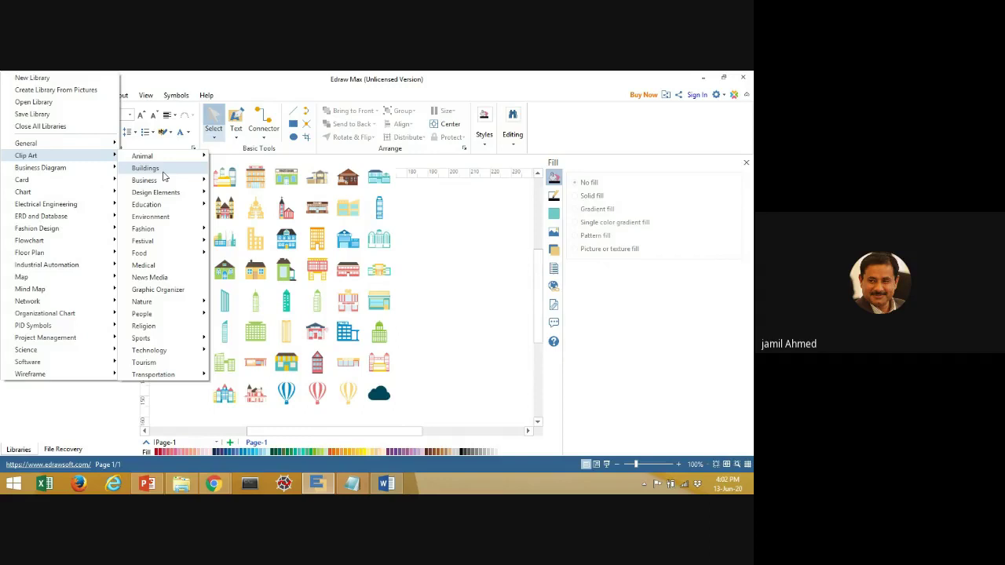
{"action": "mouse_move", "coordinate": [164, 186]}
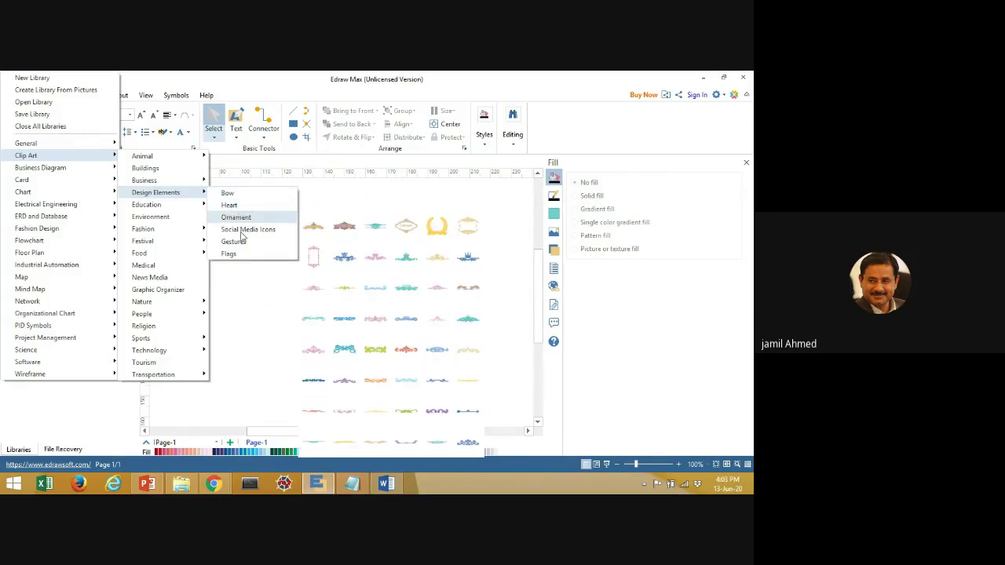
{"action": "mouse_move", "coordinate": [166, 217]}
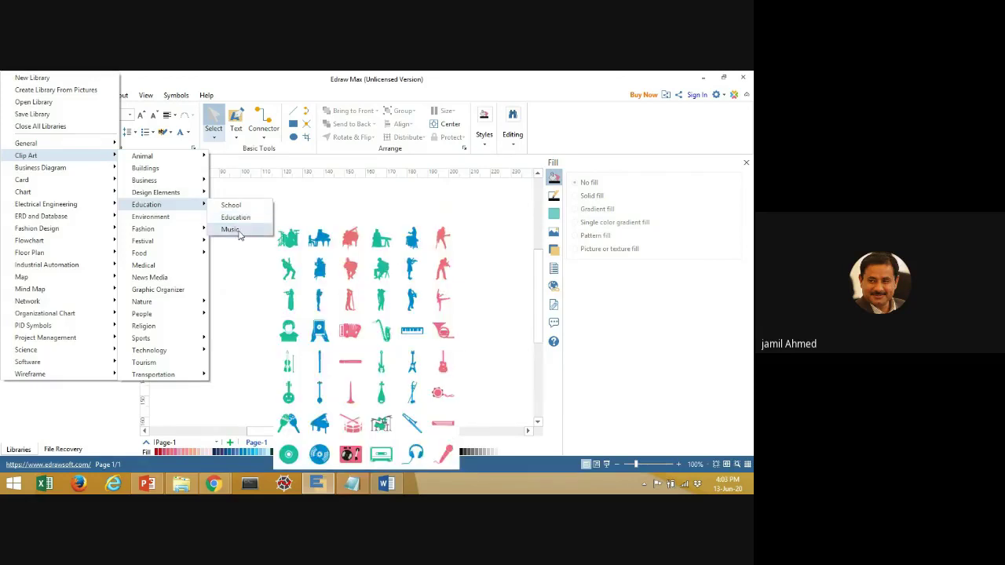
{"action": "mouse_move", "coordinate": [158, 234]}
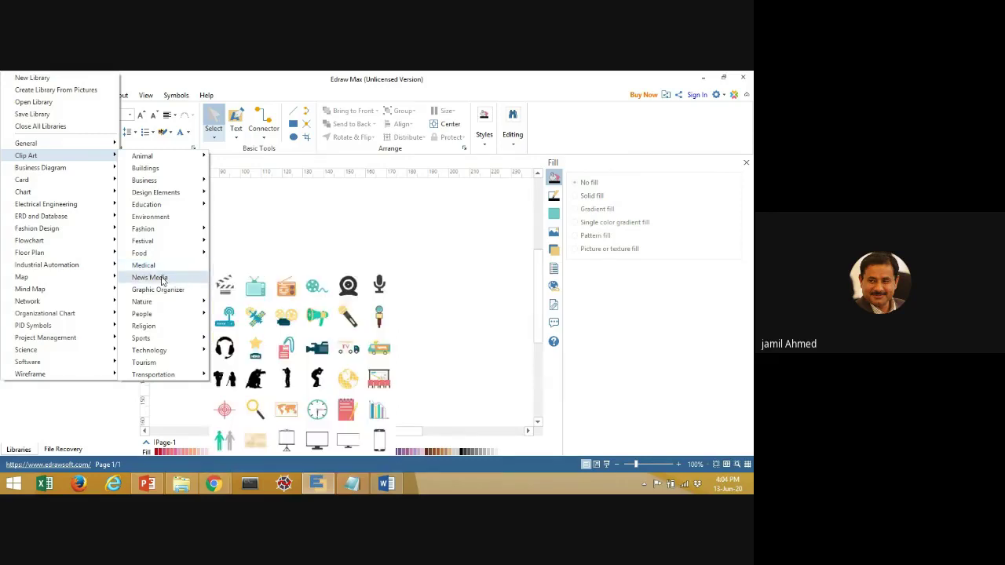
{"action": "mouse_move", "coordinate": [173, 314]}
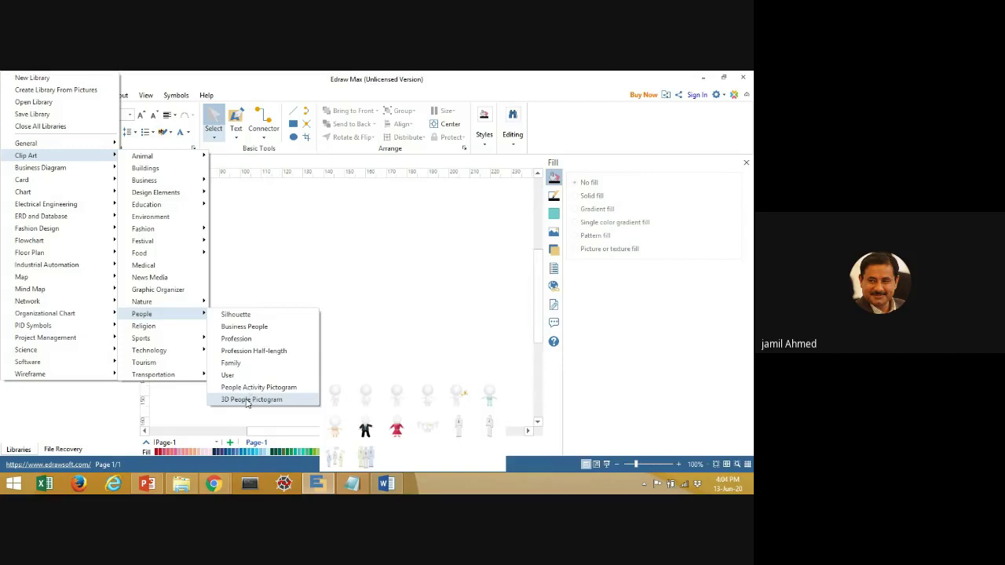
{"action": "mouse_move", "coordinate": [178, 352]}
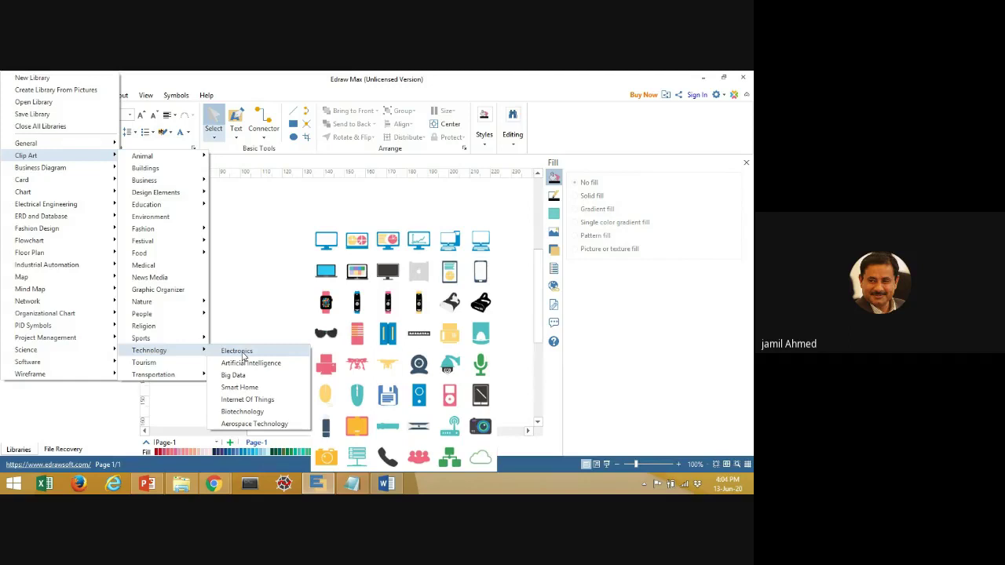
{"action": "mouse_move", "coordinate": [248, 367]}
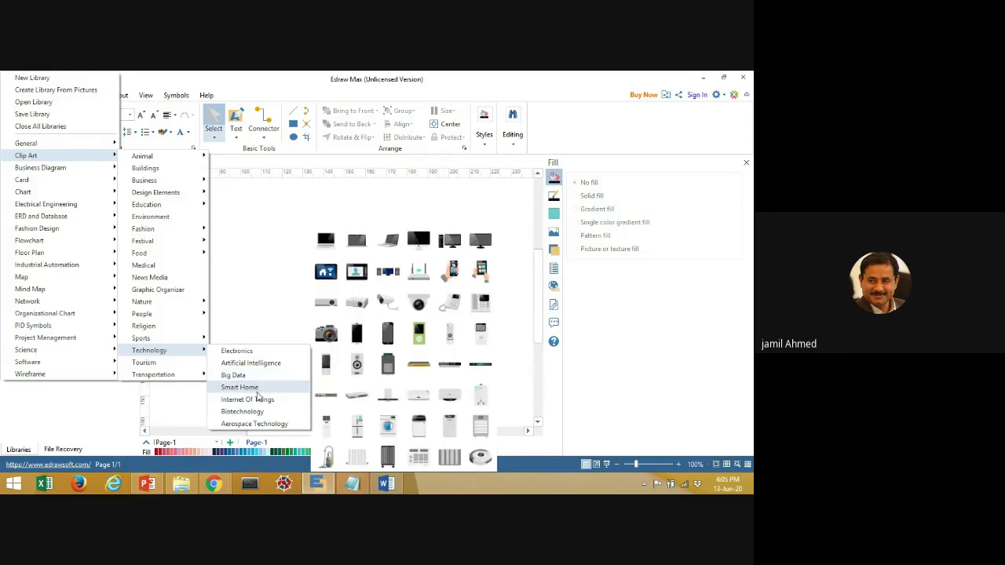
{"action": "mouse_move", "coordinate": [259, 406]}
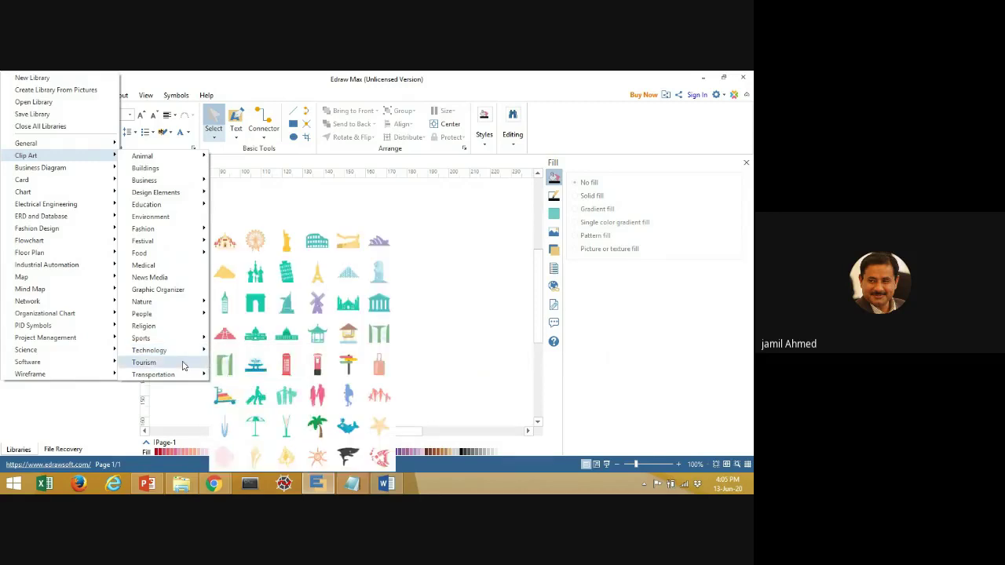
{"action": "mouse_move", "coordinate": [185, 378]}
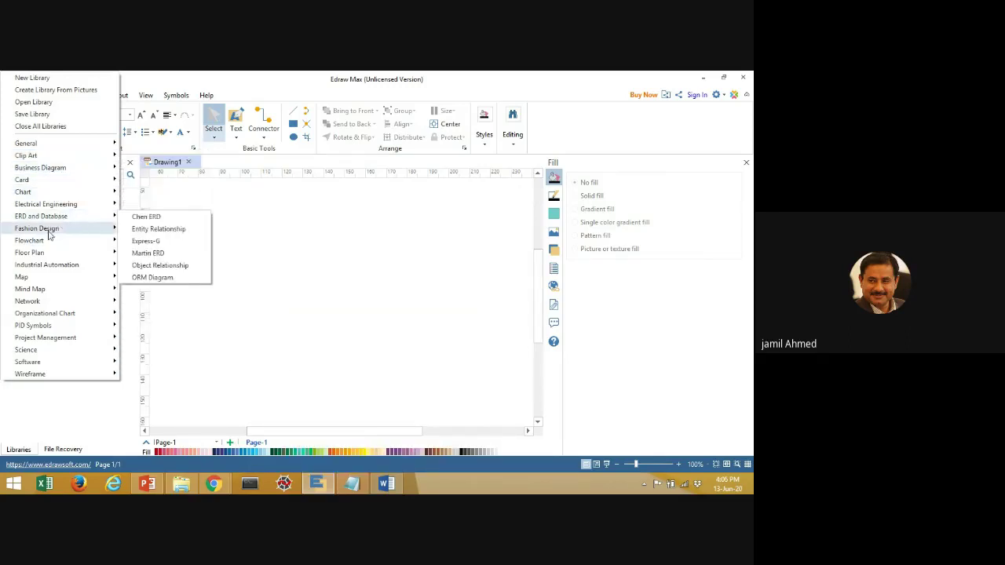
{"action": "mouse_move", "coordinate": [49, 365]}
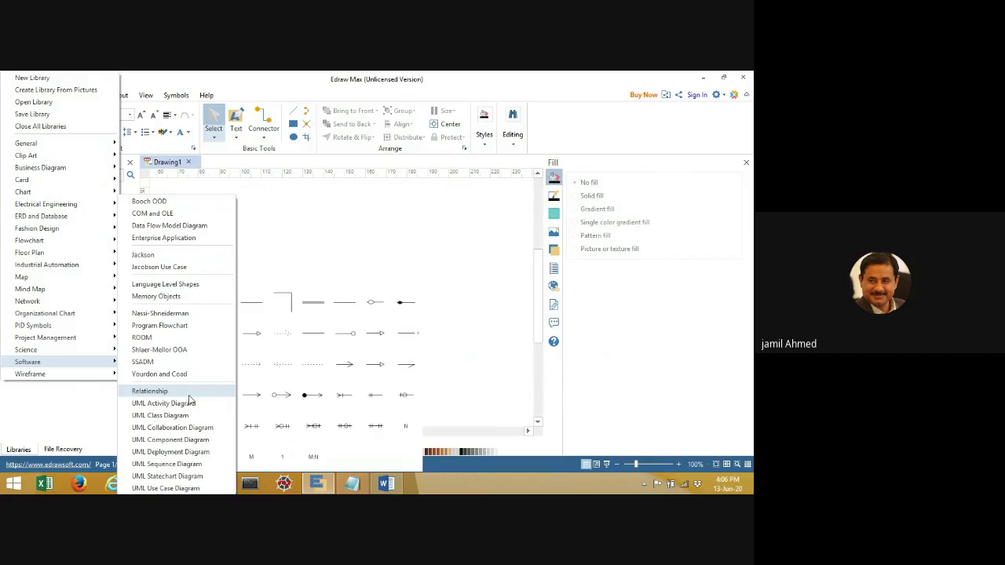
{"action": "left_click", "coordinate": [348, 402]}
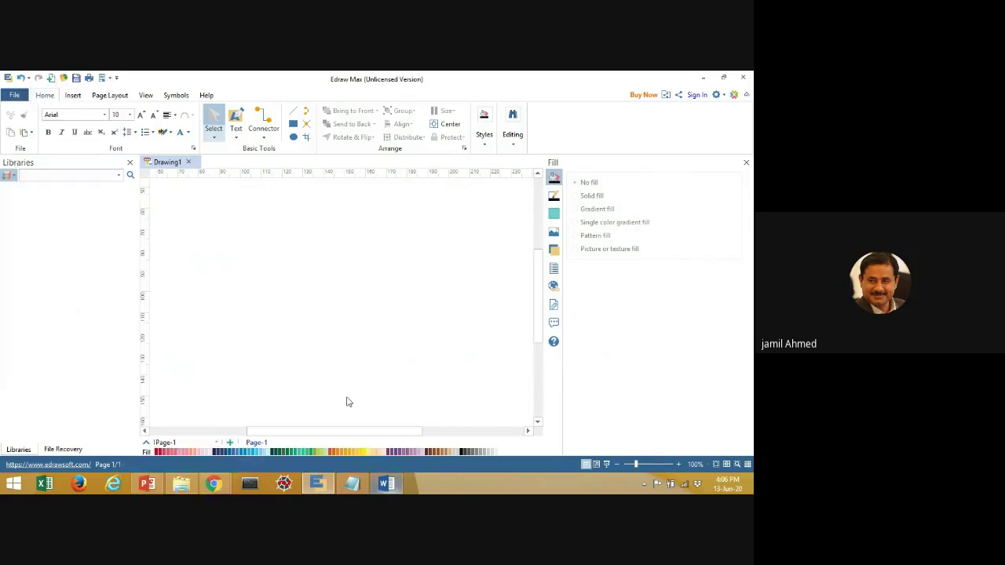
Step: Switch to PowerPoint to view the "System context for the weather station" slide, and return to Edraw Max
{"action": "left_click", "coordinate": [387, 485]}
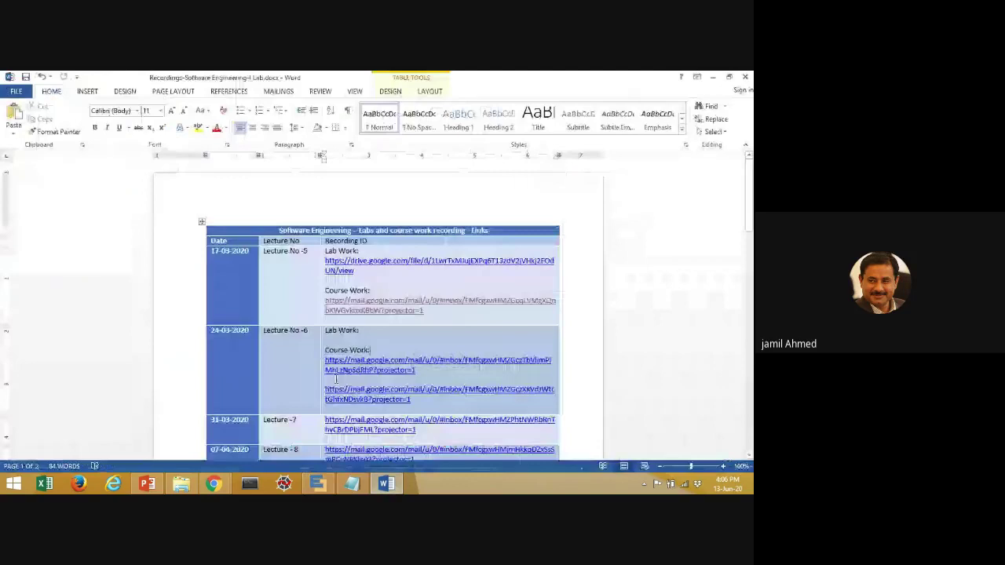
{"action": "left_click", "coordinate": [387, 485]}
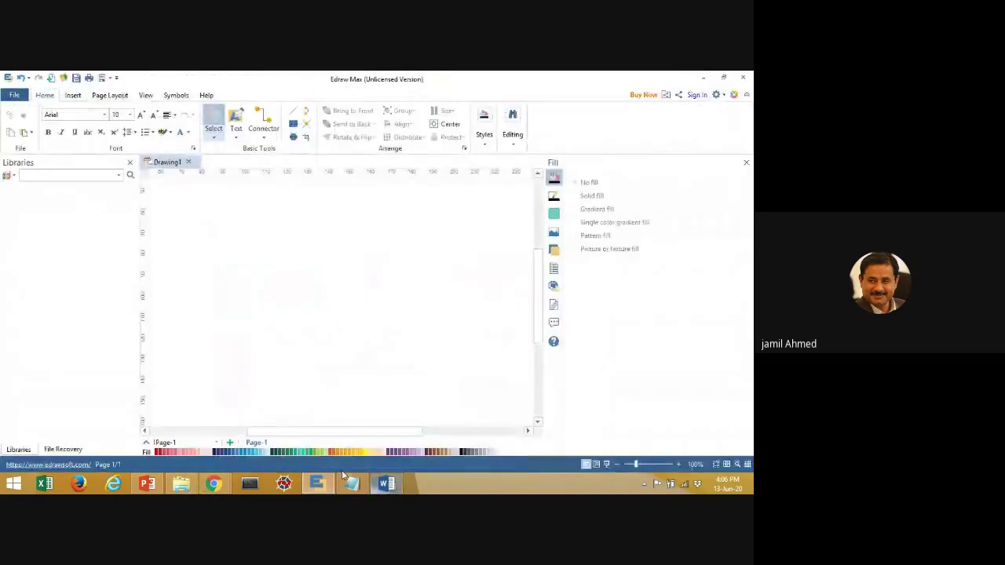
{"action": "left_click", "coordinate": [146, 485]}
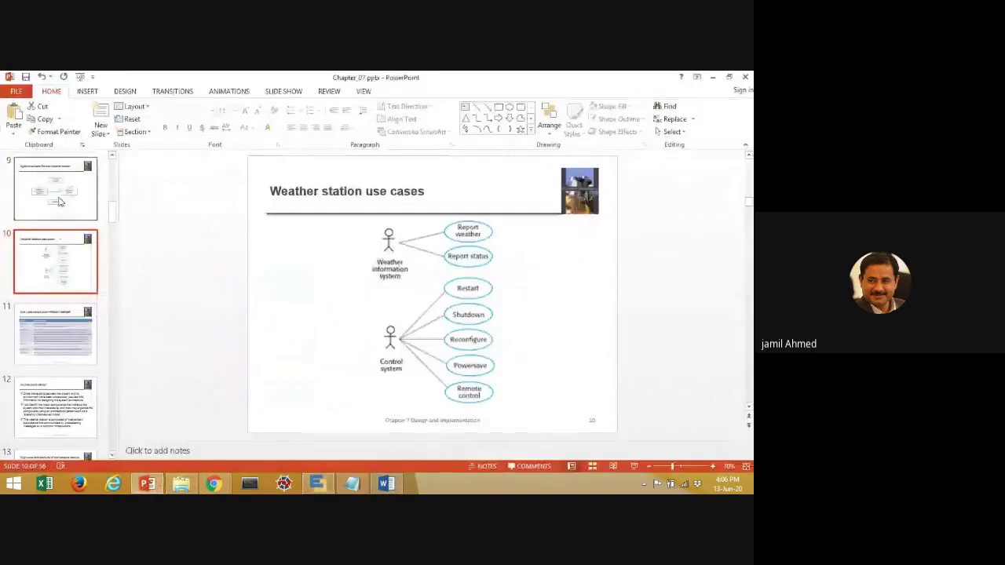
{"action": "left_click", "coordinate": [51, 205]}
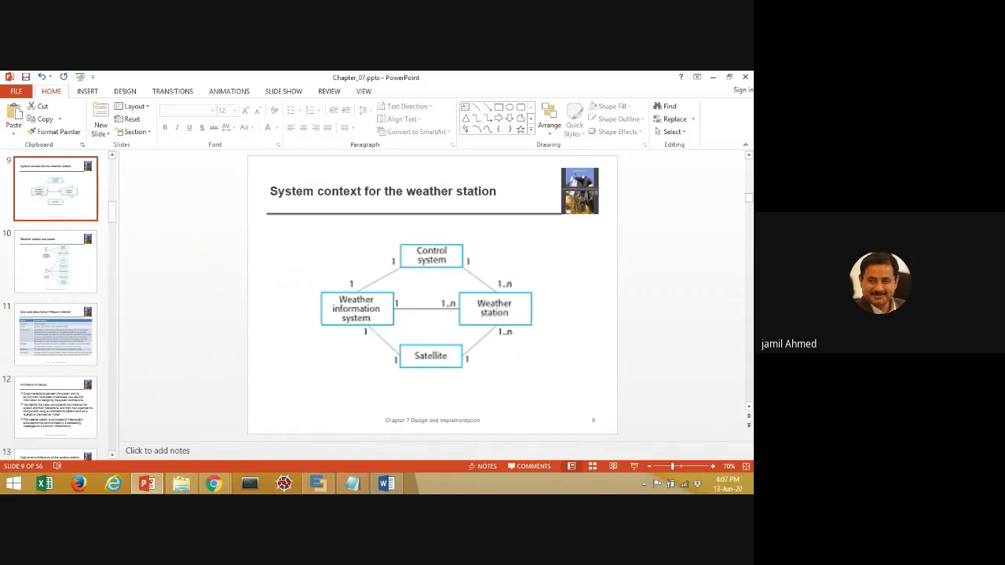
{"action": "mouse_move", "coordinate": [315, 479]}
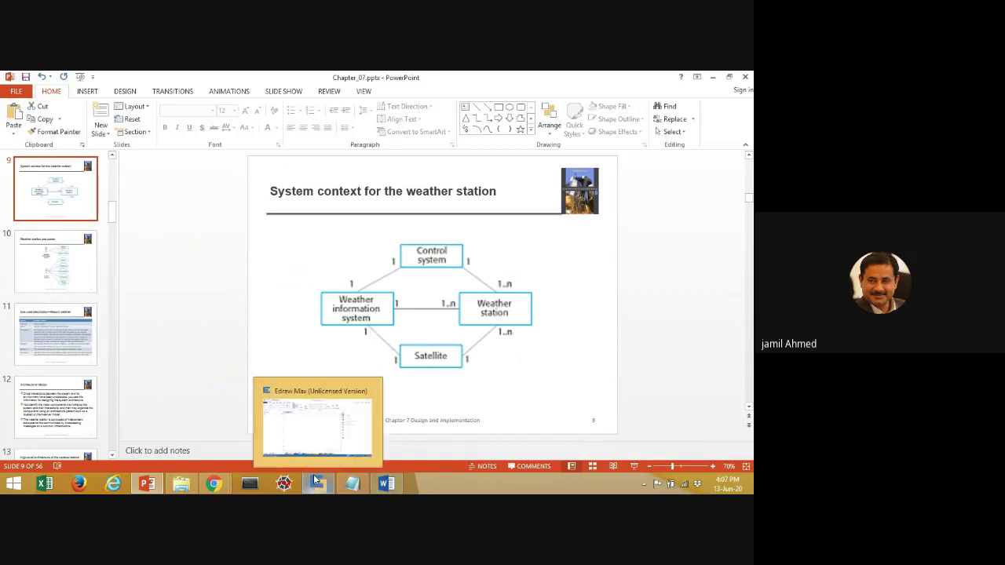
{"action": "left_click", "coordinate": [314, 428]}
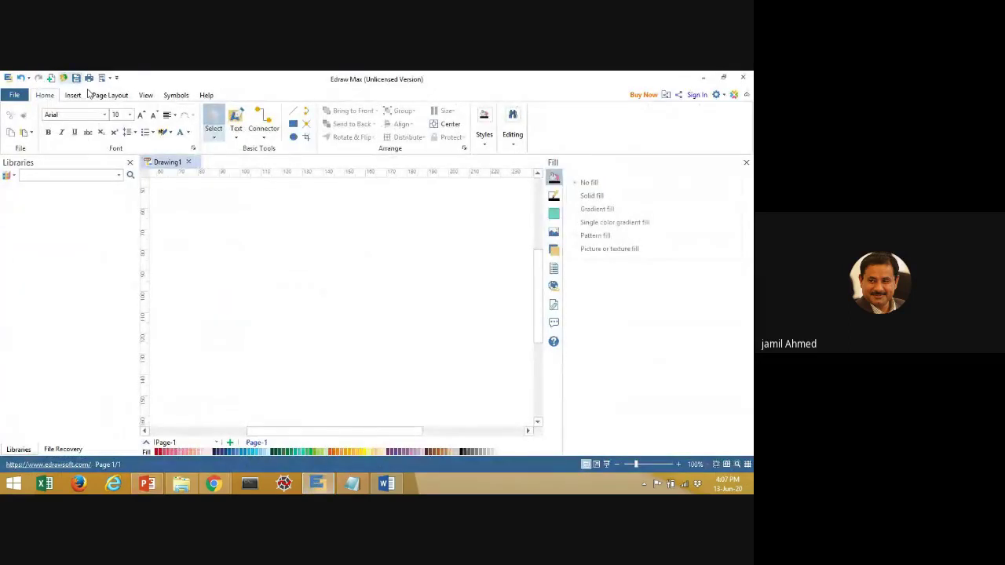
{"action": "left_click", "coordinate": [117, 176]}
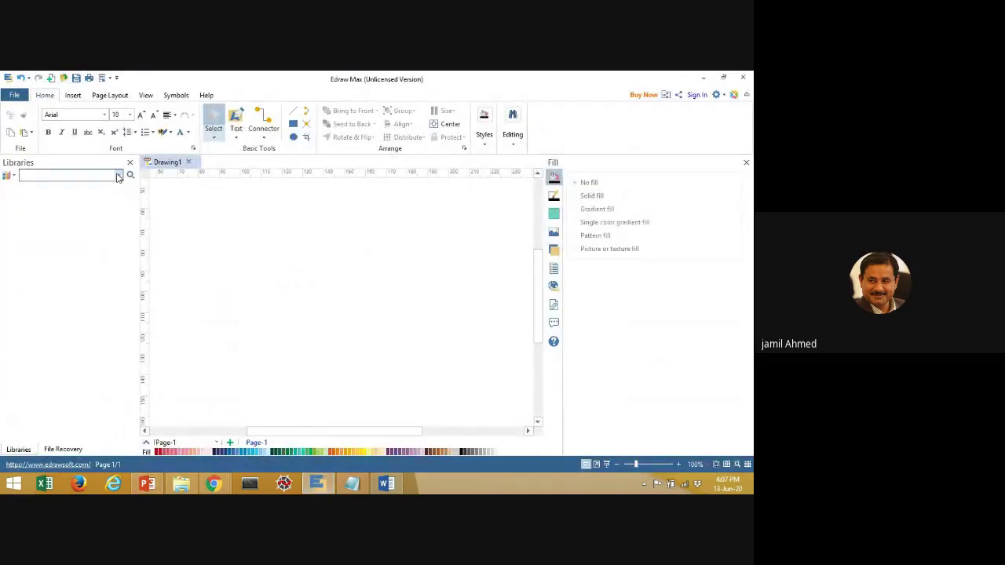
{"action": "left_click", "coordinate": [10, 176]}
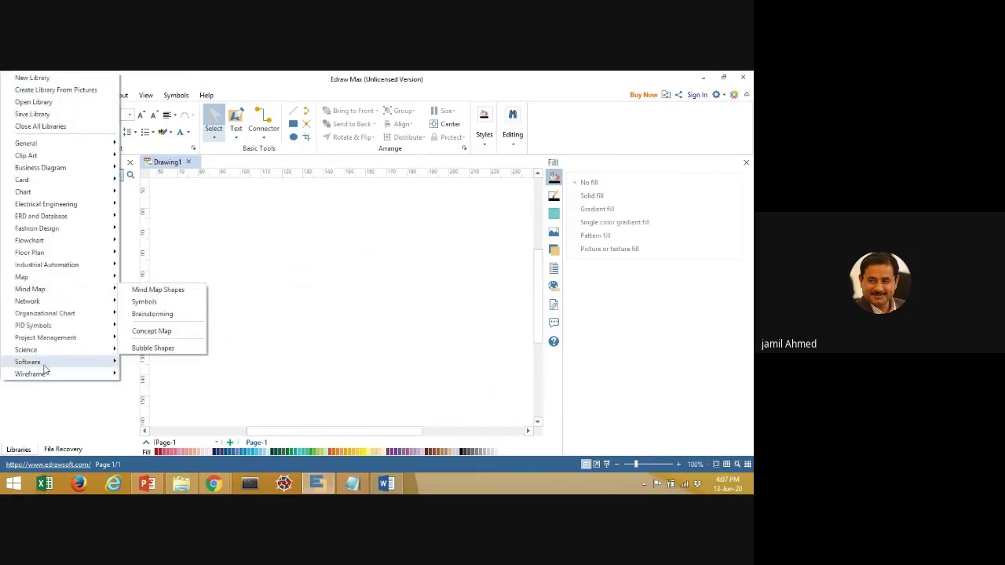
{"action": "mouse_move", "coordinate": [47, 363]}
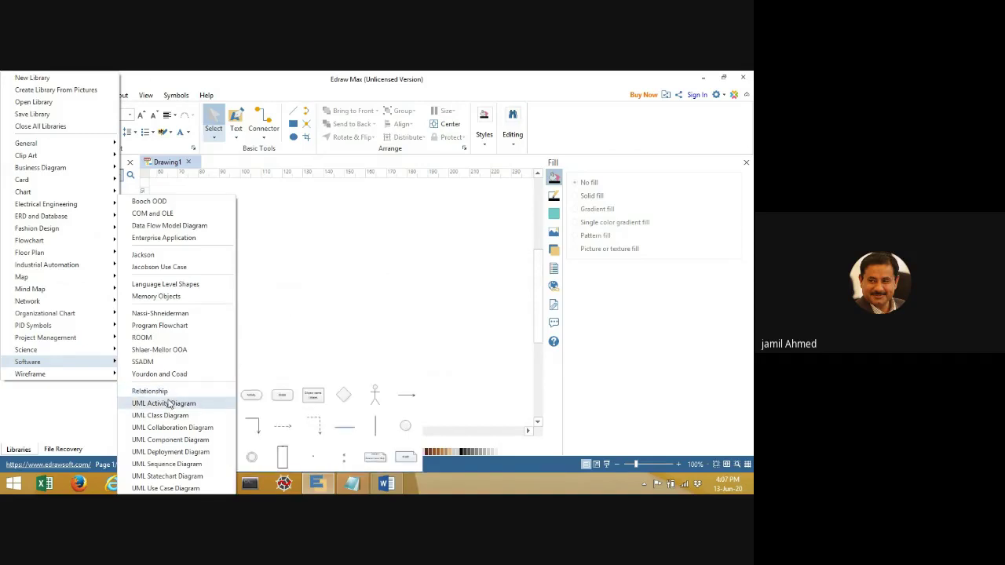
{"action": "left_click", "coordinate": [85, 409]}
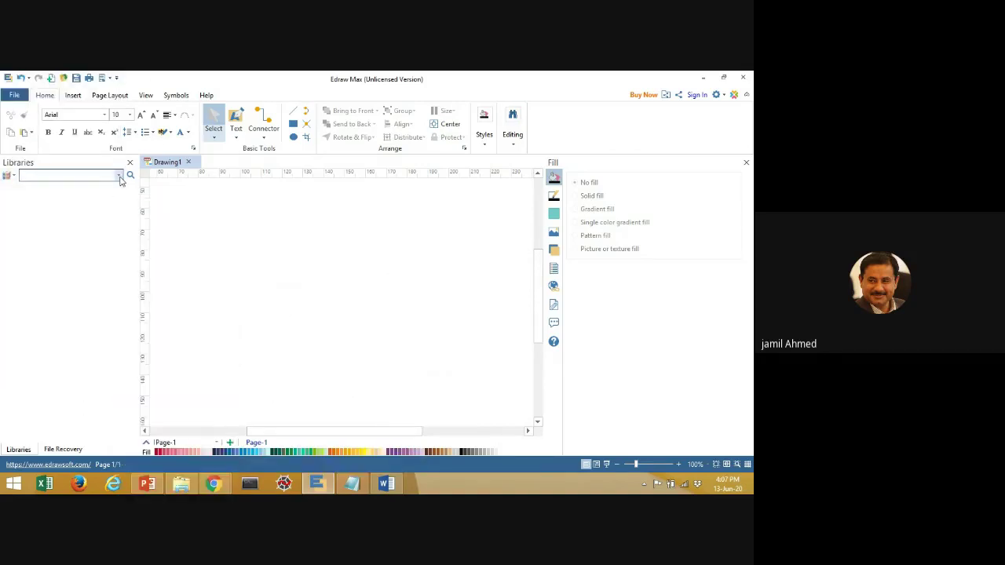
Step: Load the UML Activity Diagram and Relationship symbol libraries from the Software category
{"action": "left_click", "coordinate": [9, 176]}
{"action": "mouse_move", "coordinate": [23, 207]}
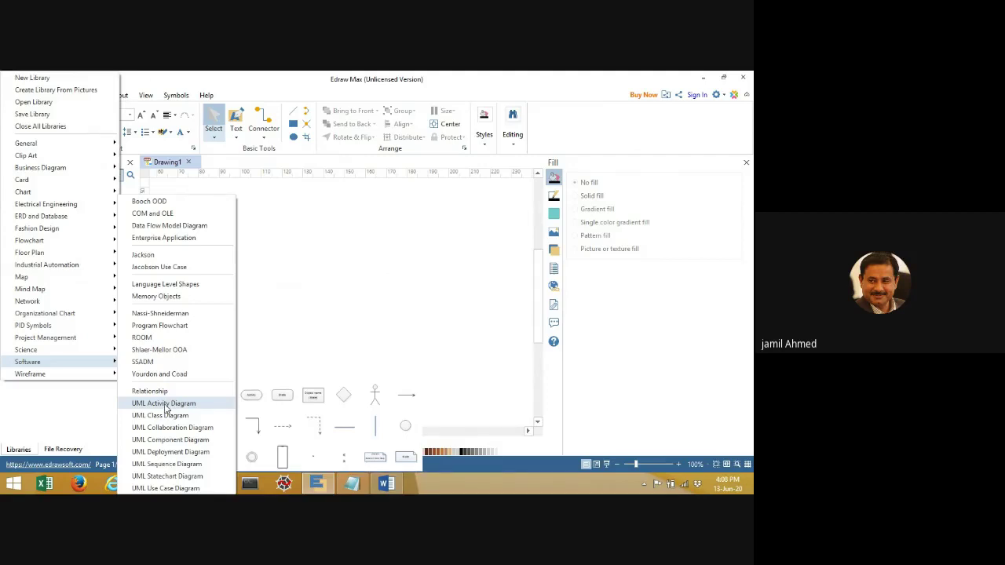
{"action": "left_click", "coordinate": [165, 407]}
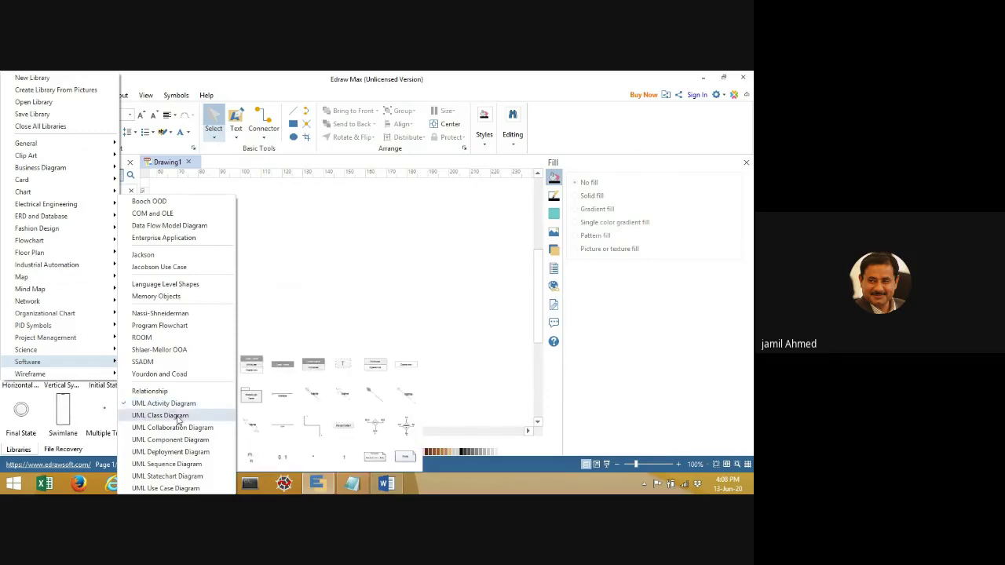
{"action": "left_click", "coordinate": [162, 392]}
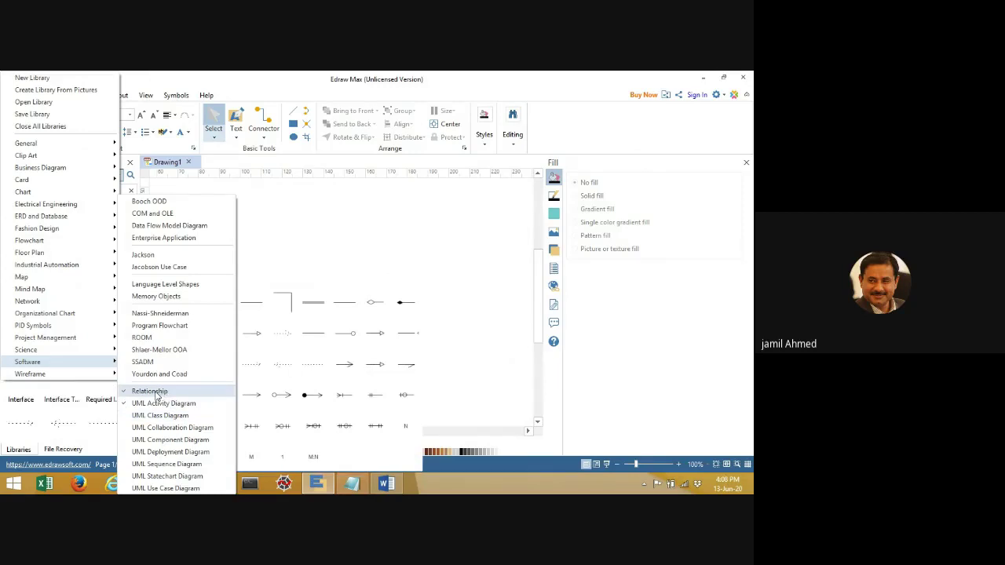
{"action": "left_click", "coordinate": [64, 430]}
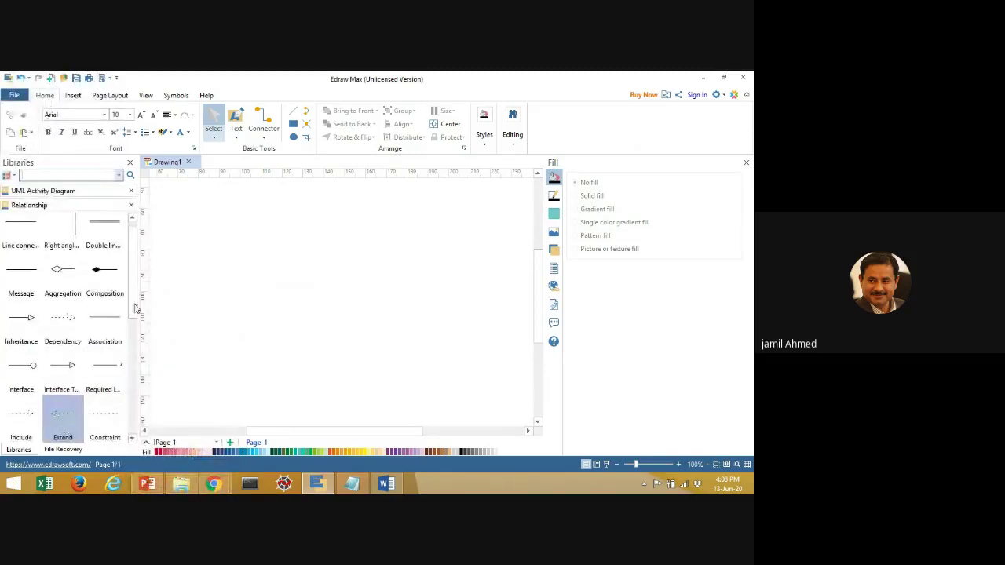
{"action": "left_click_drag", "start_coordinate": [133, 303], "coordinate": [132, 267]}
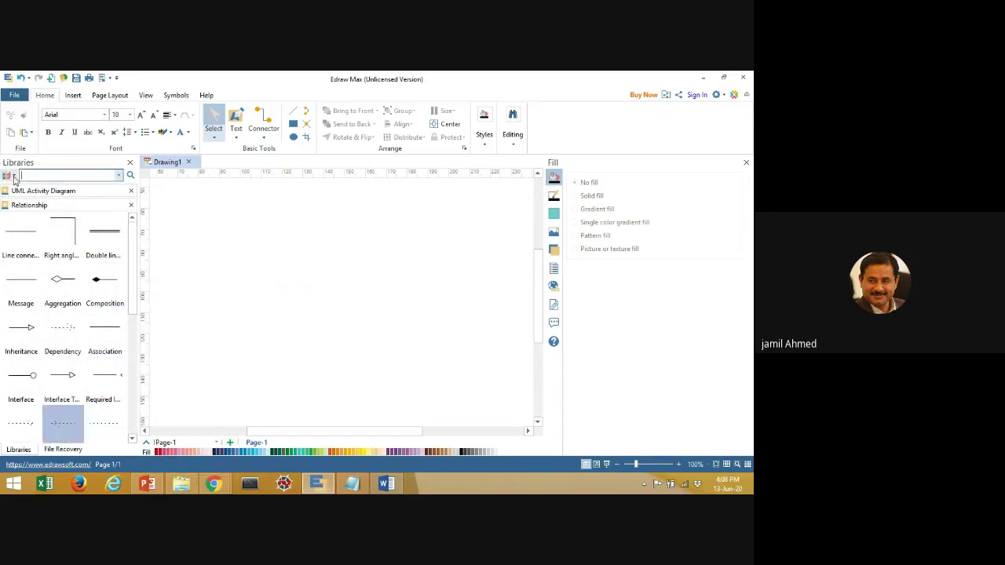
Step: Place an Object in State shape from the UML Activity Diagram library on the upper middle of the visible page
{"action": "left_click", "coordinate": [35, 192]}
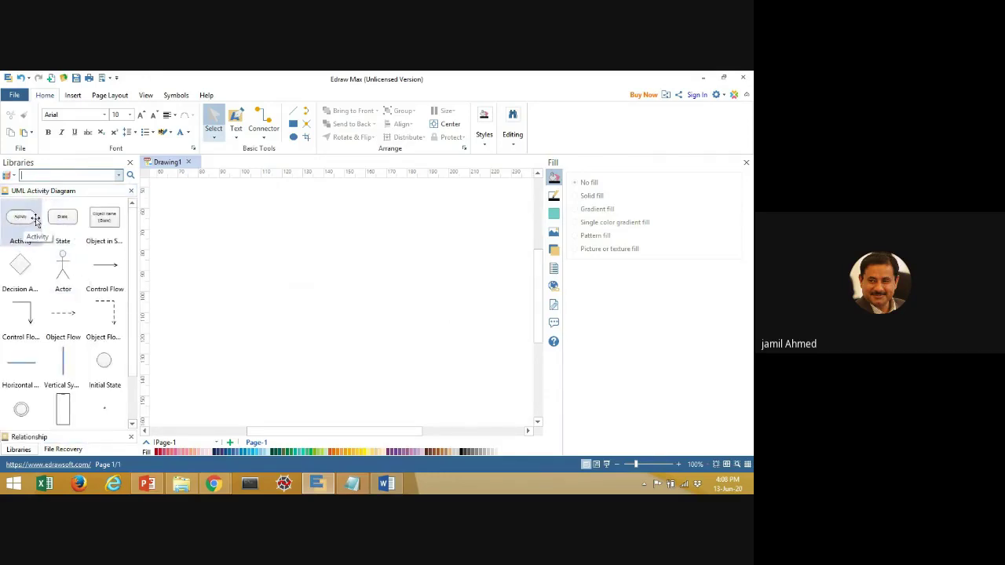
{"action": "left_click", "coordinate": [102, 224]}
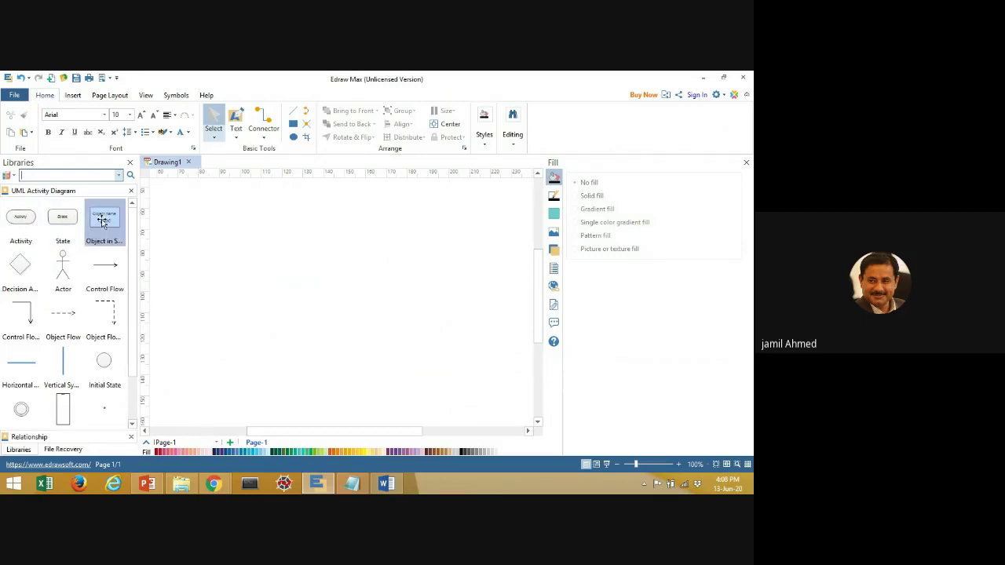
{"action": "left_click_drag", "start_coordinate": [287, 234], "coordinate": [358, 261]}
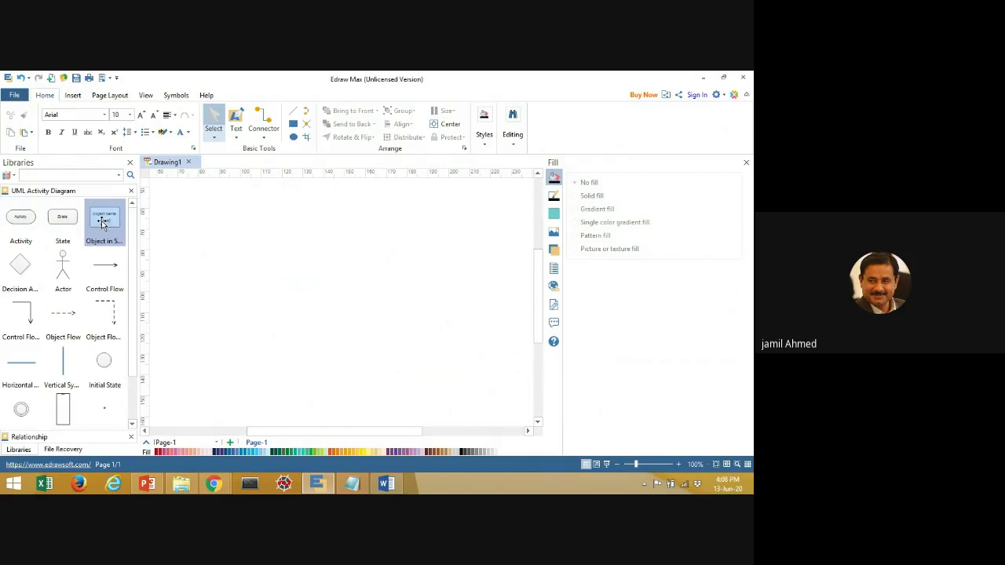
{"action": "left_click", "coordinate": [323, 253]}
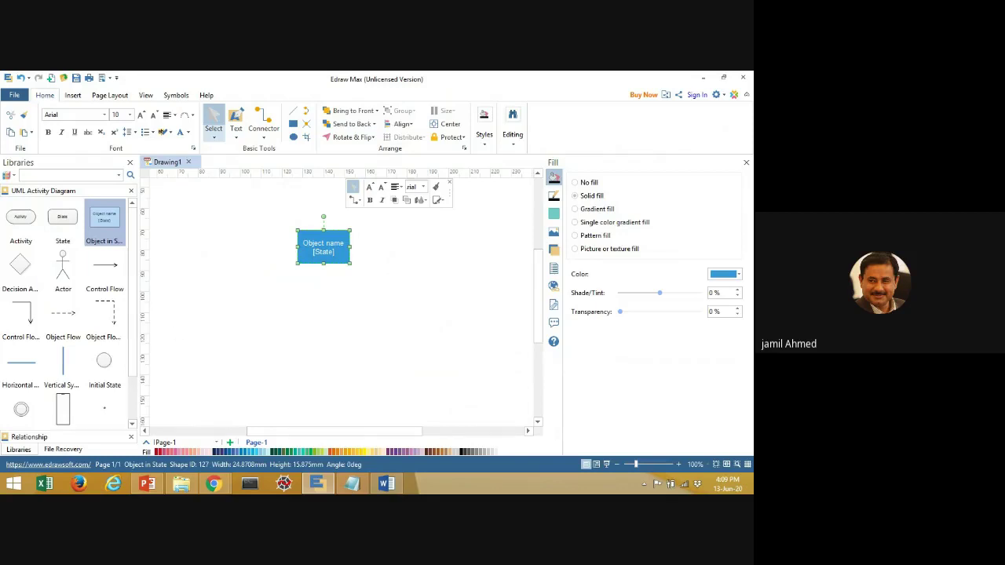
Step: Check the reference slide in PowerPoint, and back in Edraw Max replace the Object in State shape's text with "Control system"
{"action": "left_click", "coordinate": [147, 484]}
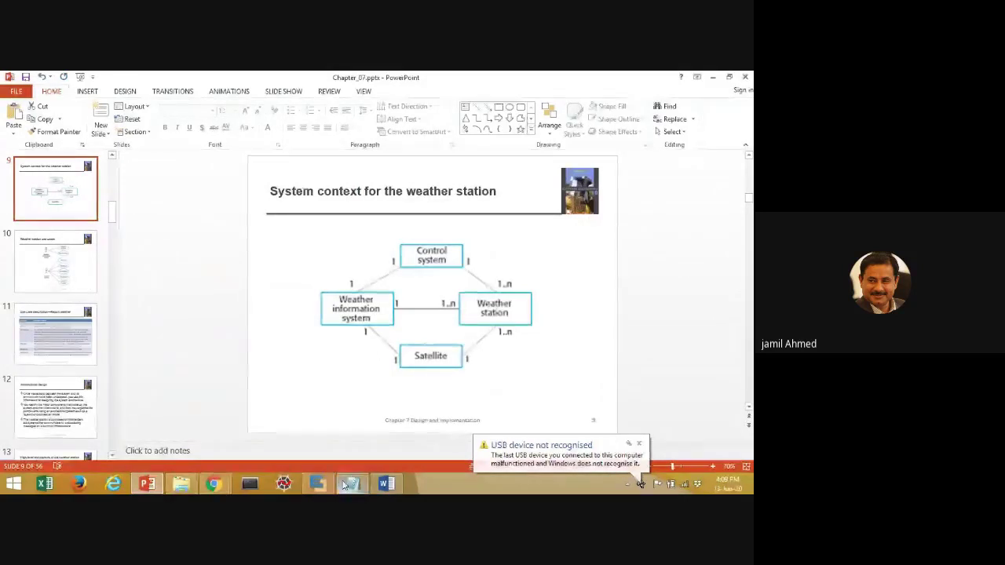
{"action": "left_click", "coordinate": [317, 484]}
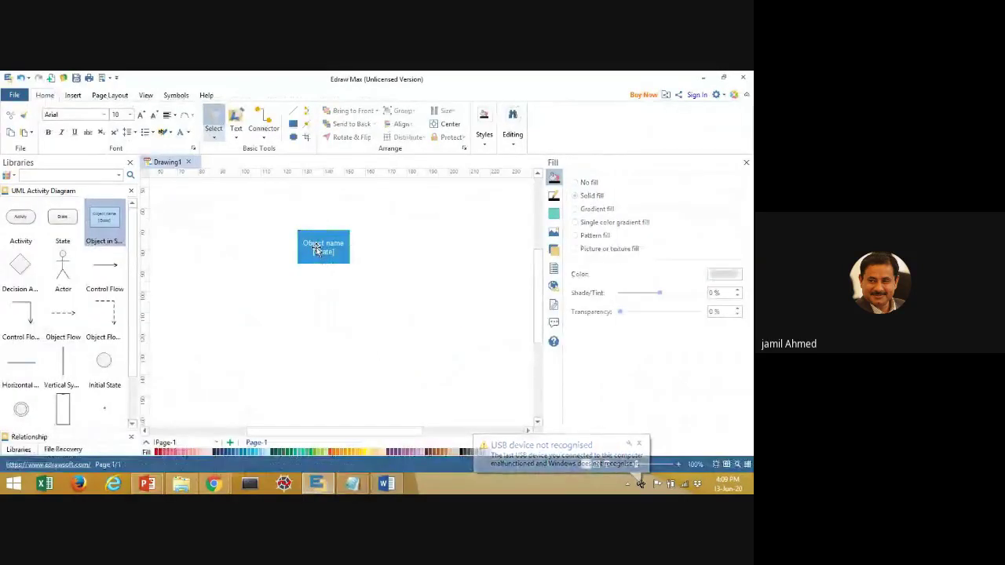
{"action": "double_click", "coordinate": [317, 249]}
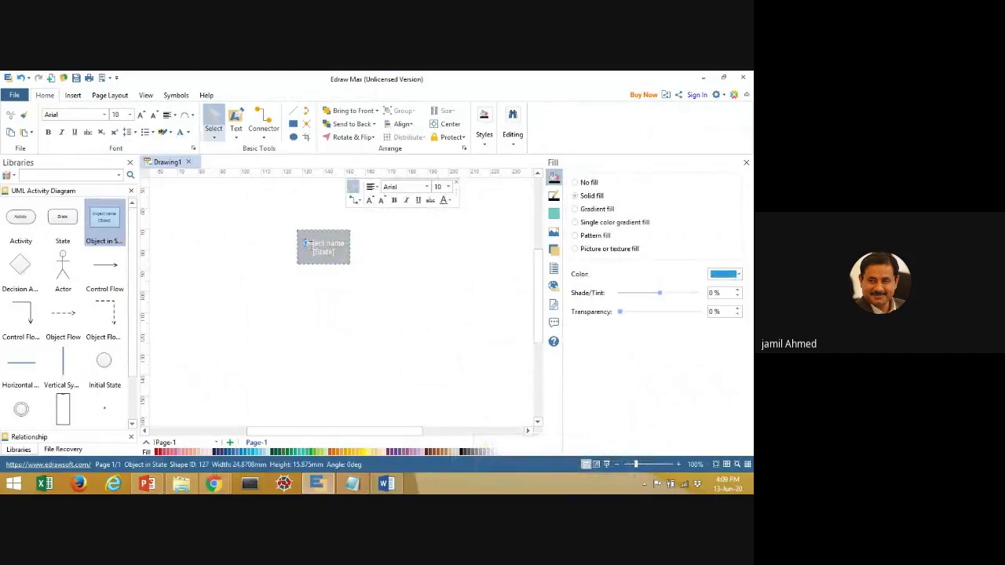
{"action": "left_click_drag", "start_coordinate": [305, 245], "coordinate": [334, 252]}
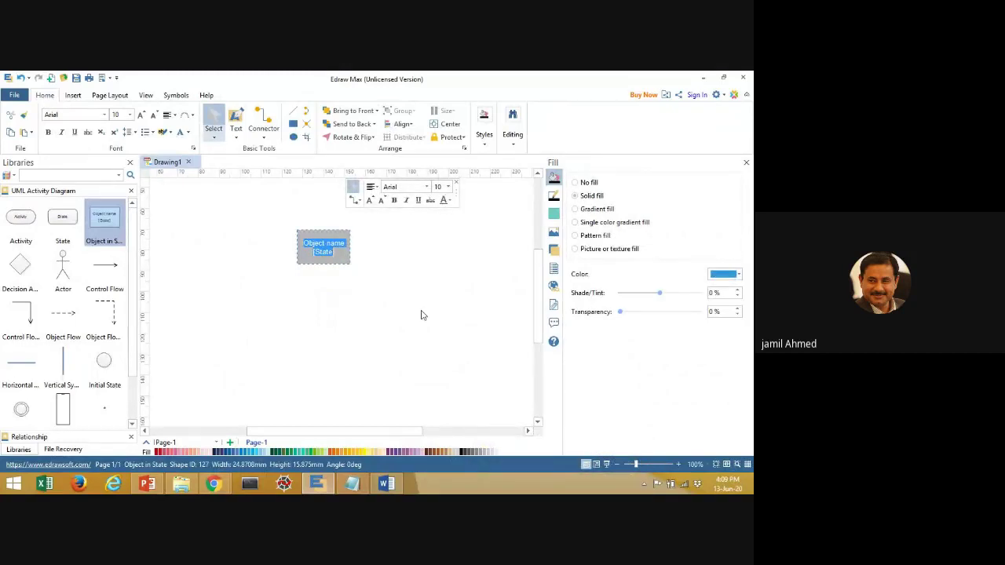
{"action": "key", "text": "Delete"}
{"action": "type", "text": "Control system"}
{"action": "left_click", "coordinate": [289, 314]}
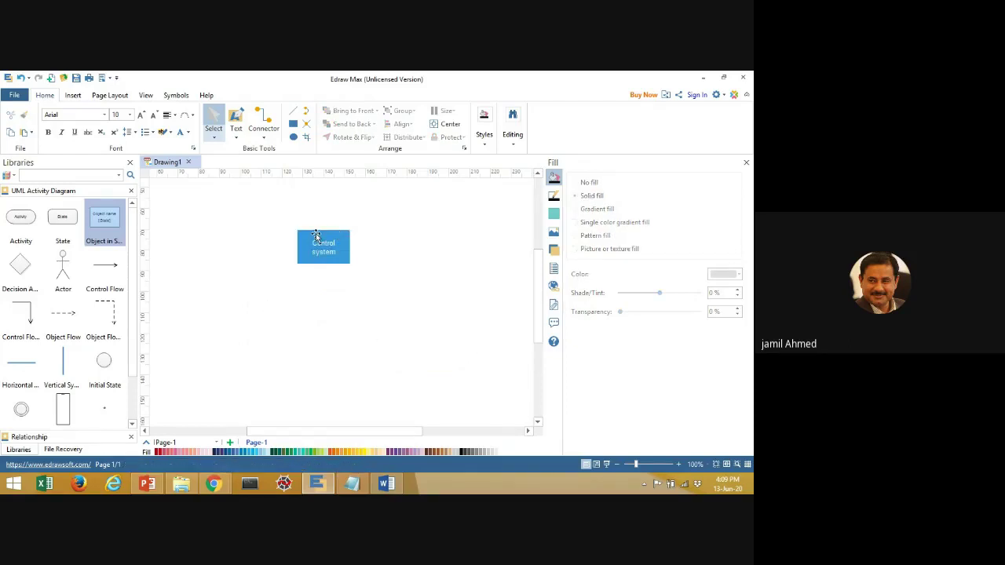
Step: Reposition the "Control system" shape at the upper middle of the visible page
{"action": "left_click", "coordinate": [315, 234]}
{"action": "left_click_drag", "start_coordinate": [316, 234], "coordinate": [212, 276]}
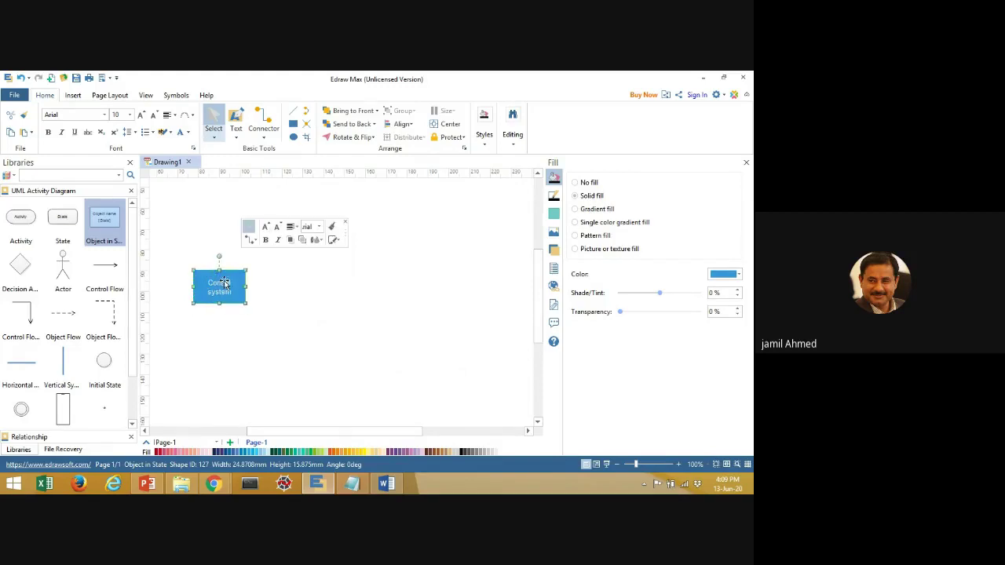
{"action": "double_click", "coordinate": [220, 289]}
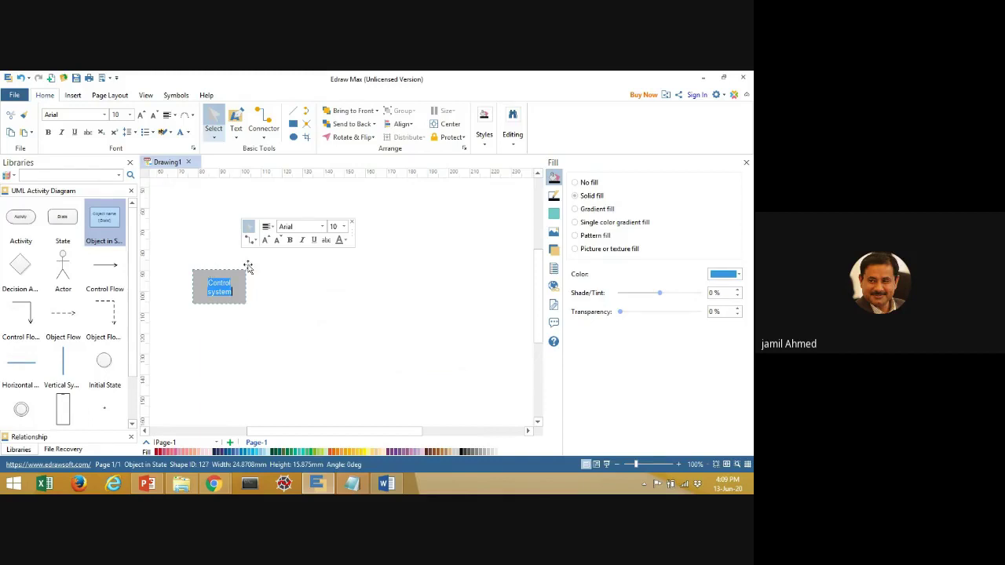
{"action": "left_click", "coordinate": [362, 230]}
{"action": "key", "text": "ctrl+x"}
{"action": "key", "text": "ctrl+v"}
{"action": "left_click_drag", "start_coordinate": [361, 231], "coordinate": [308, 220]}
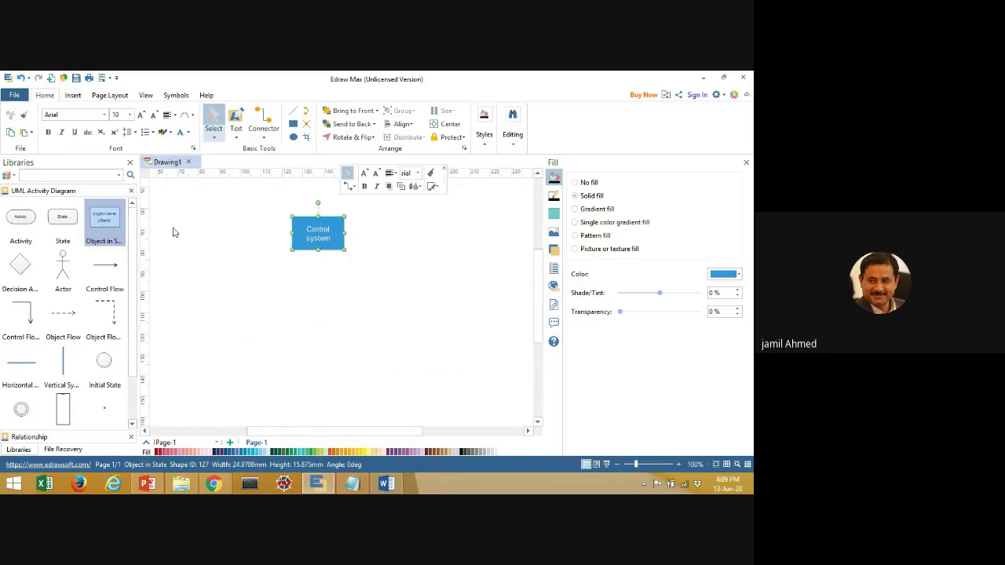
Step: Place a second Object in State shape below and left of "Control system", check the PowerPoint slide, and label it "Weather Information System" in Edraw Max
{"action": "left_click_drag", "start_coordinate": [105, 218], "coordinate": [211, 291]}
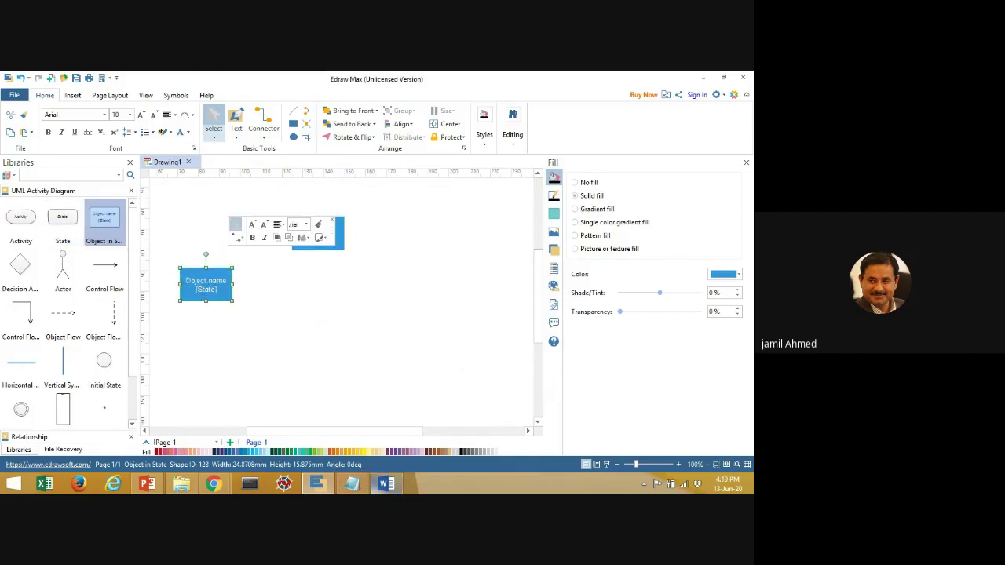
{"action": "mouse_move", "coordinate": [386, 483]}
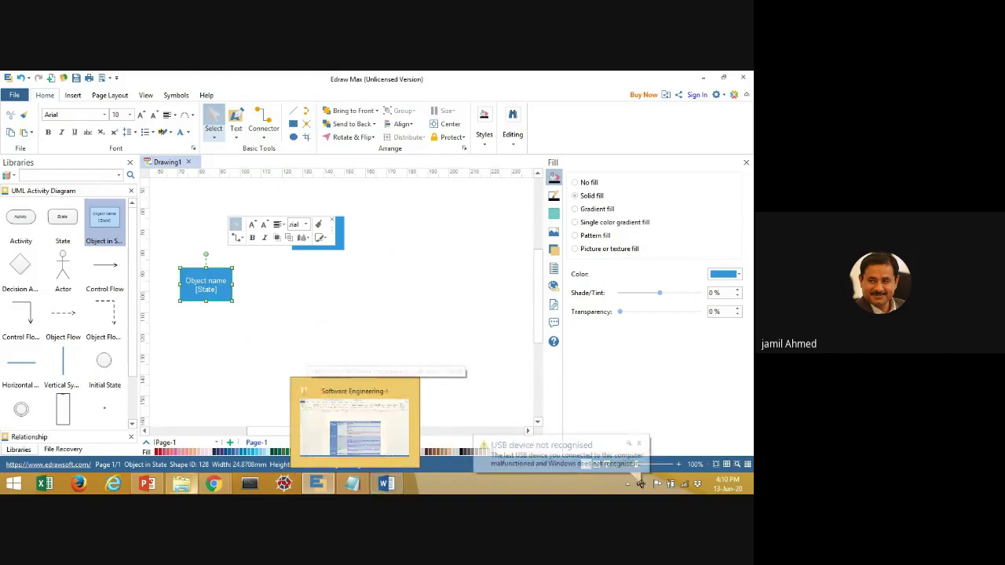
{"action": "left_click", "coordinate": [149, 484]}
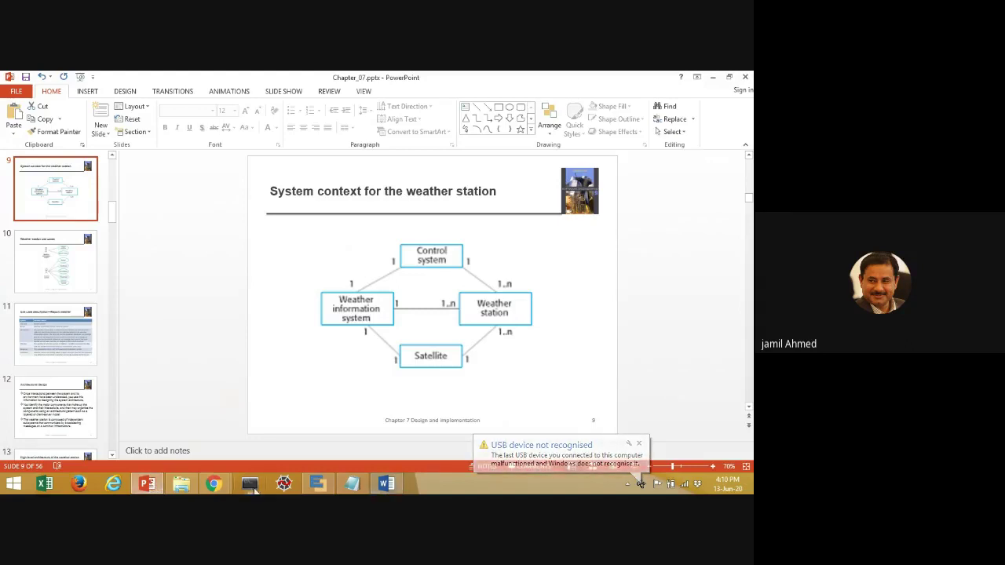
{"action": "key", "text": "alt+Tab"}
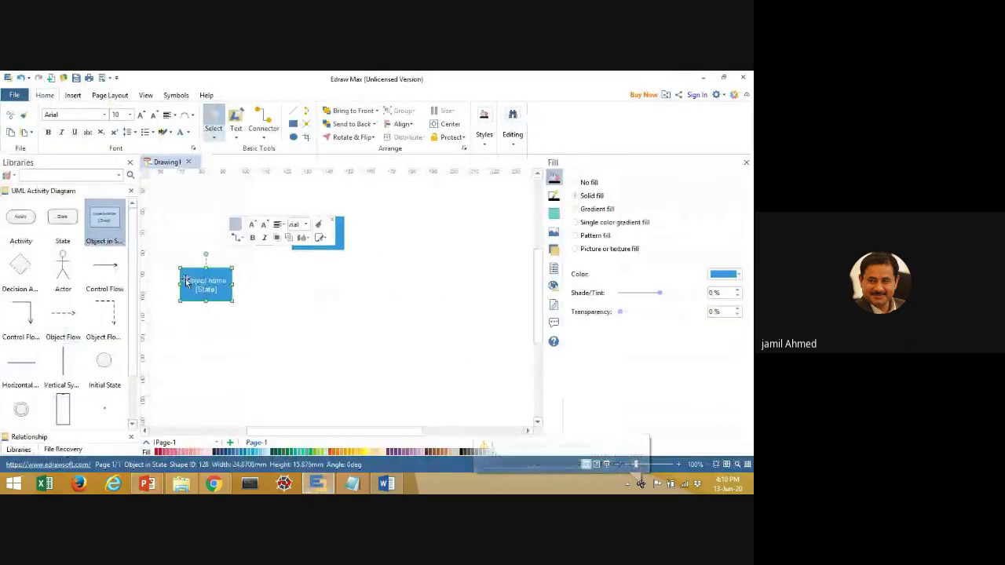
{"action": "left_click", "coordinate": [189, 284]}
{"action": "double_click", "coordinate": [189, 284]}
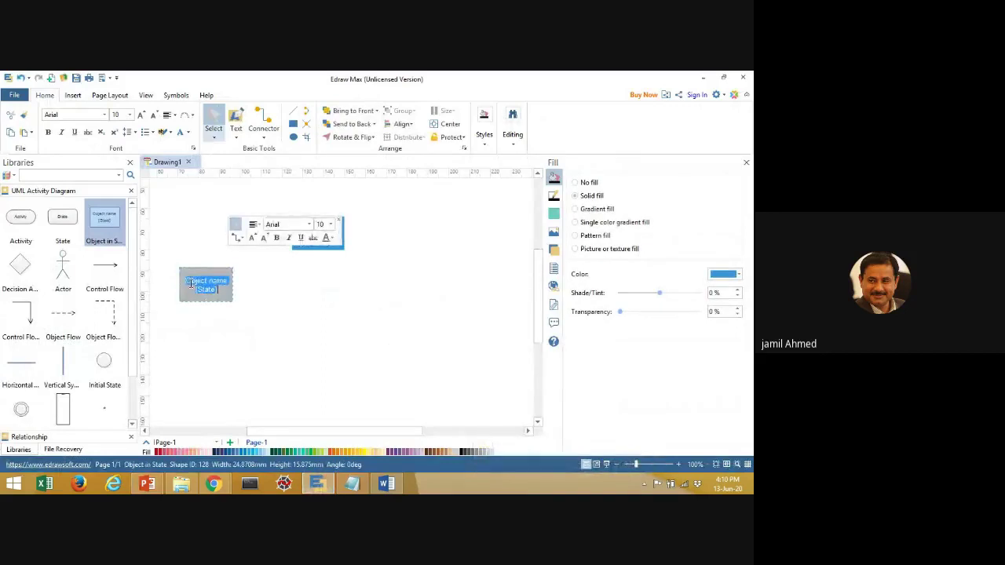
{"action": "type", "text": "weather information System"}
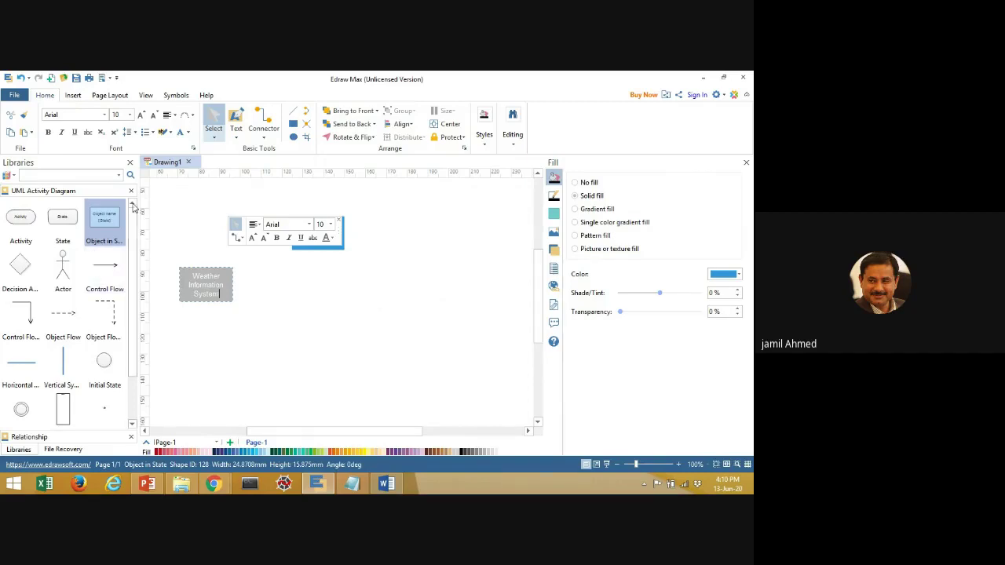
Step: Place a third Object in State shape directly below "Control system", labelling it "Setellite" in Edraw Max while checking the PowerPoint slide
{"action": "left_click_drag", "start_coordinate": [105, 215], "coordinate": [416, 389]}
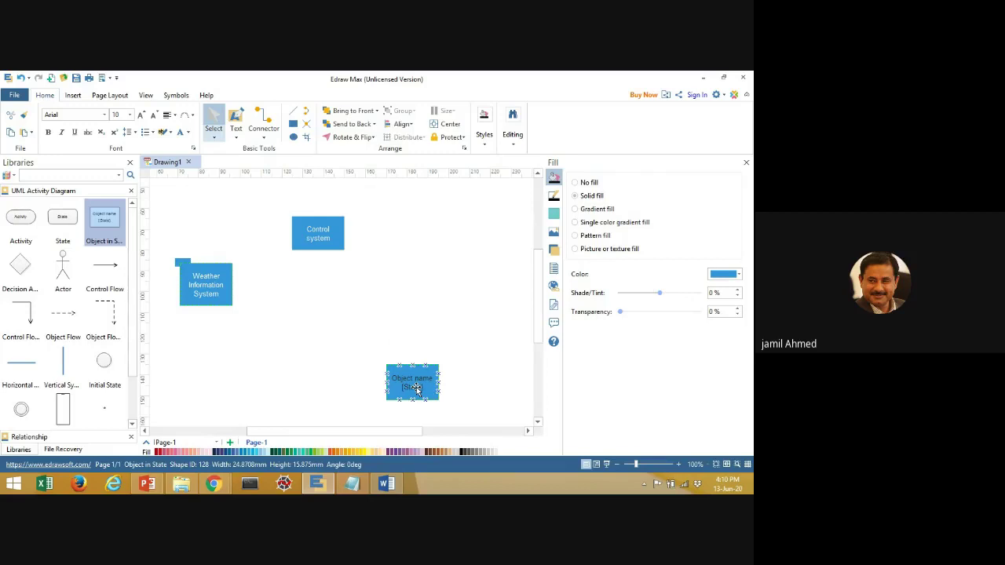
{"action": "left_click_drag", "start_coordinate": [416, 388], "coordinate": [315, 351]}
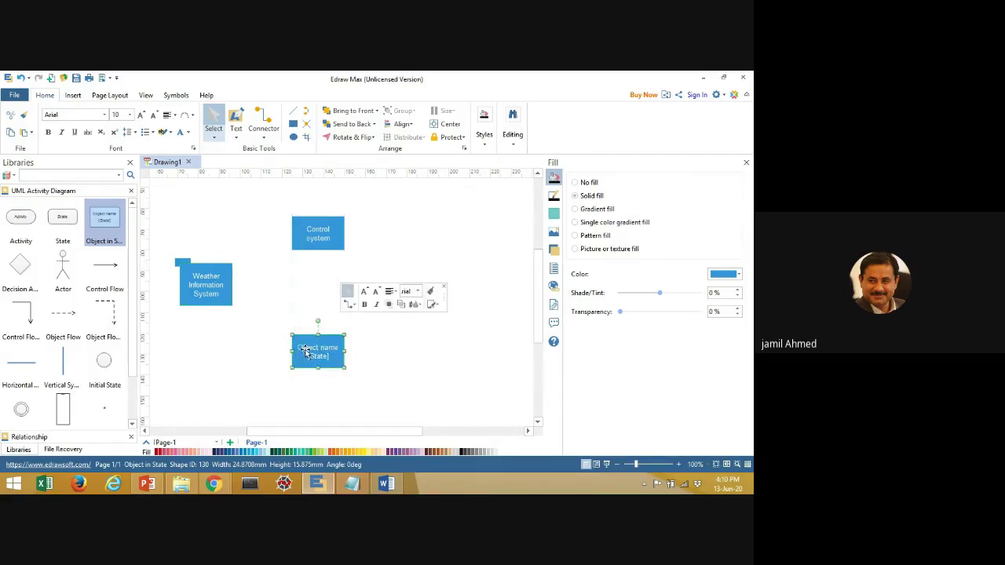
{"action": "double_click", "coordinate": [306, 352]}
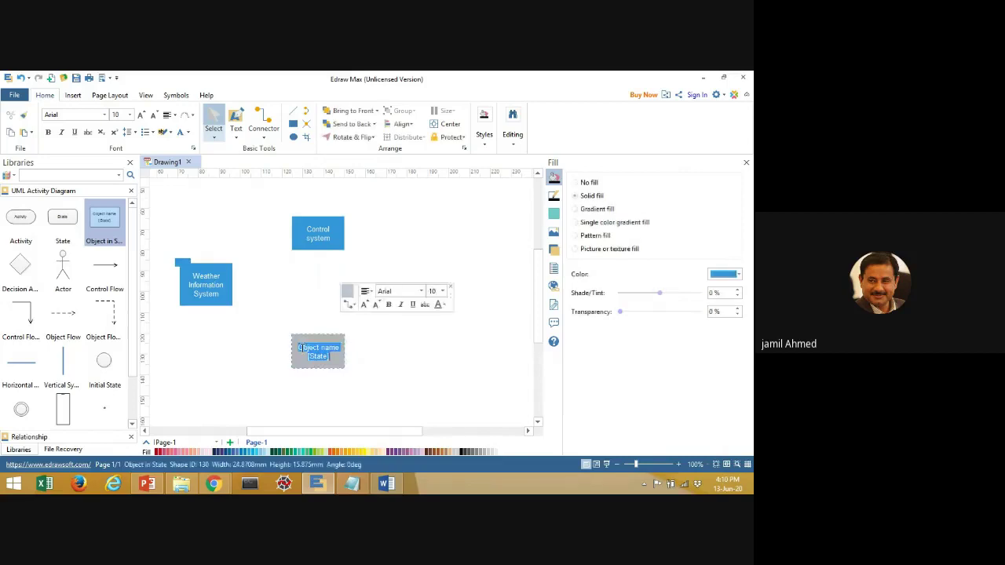
{"action": "type", "text": "S"}
{"action": "type", "text": "at"}
{"action": "left_click", "coordinate": [146, 484]}
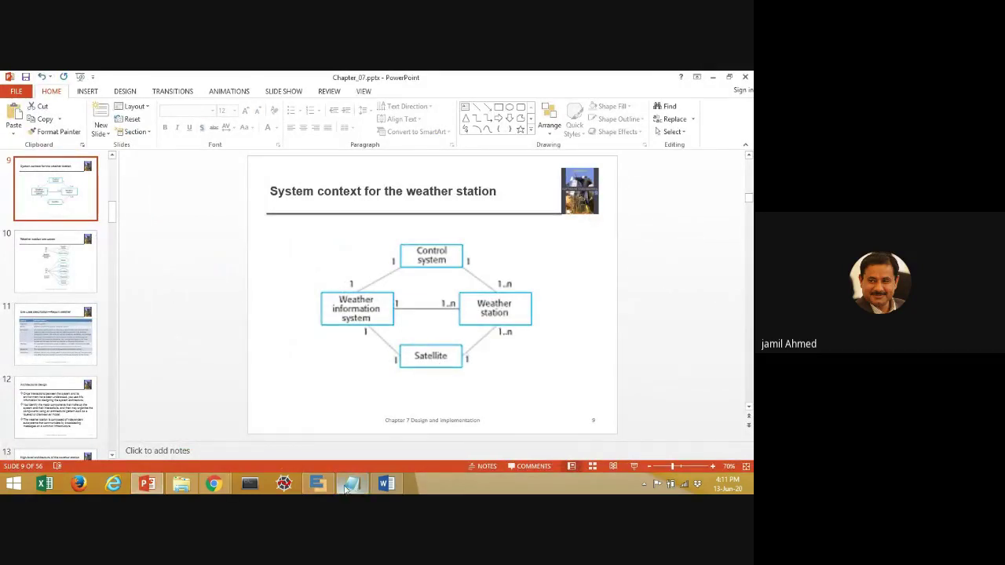
{"action": "left_click", "coordinate": [312, 487]}
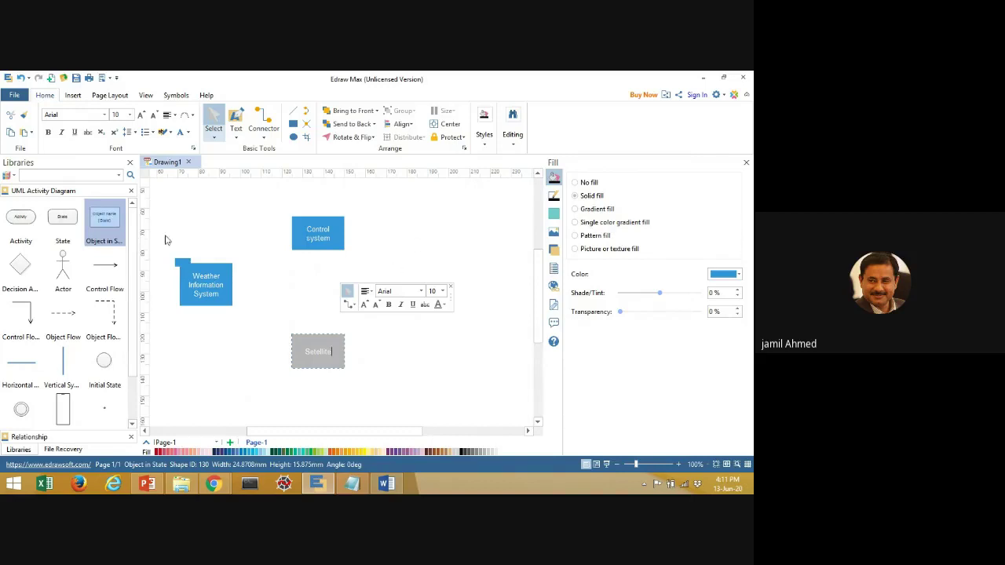
Step: Add a fourth Object in State shape on the right side of the diagram and label it "Wether Station"
{"action": "left_click_drag", "start_coordinate": [94, 223], "coordinate": [430, 302]}
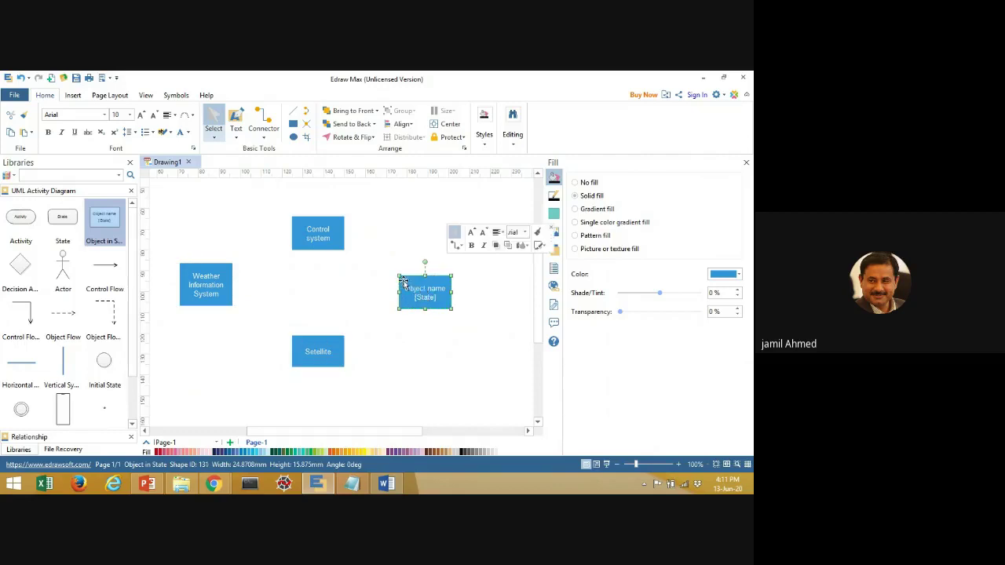
{"action": "double_click", "coordinate": [409, 289]}
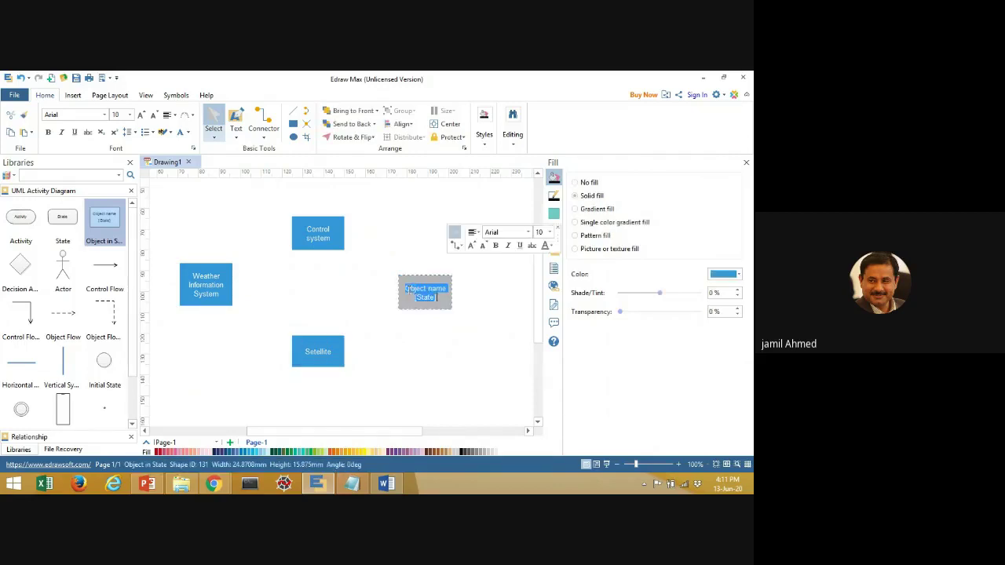
{"action": "type", "text": "Wether Statu"}
{"action": "left_click", "coordinate": [430, 368]}
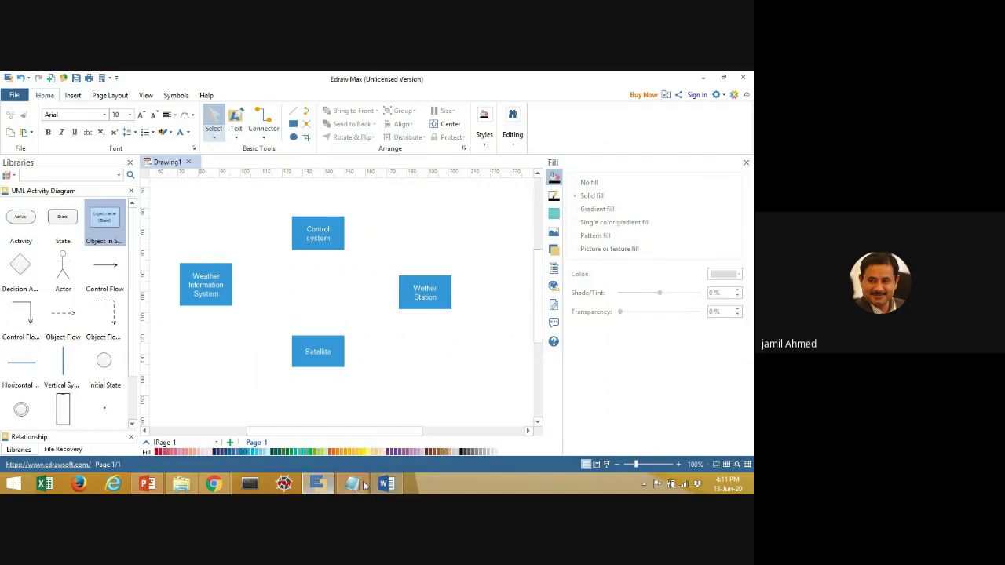
Step: Check the relationships on the PowerPoint slide, and back in Edraw Max open the Relationship library at its multiplicity connectors
{"action": "left_click", "coordinate": [151, 484]}
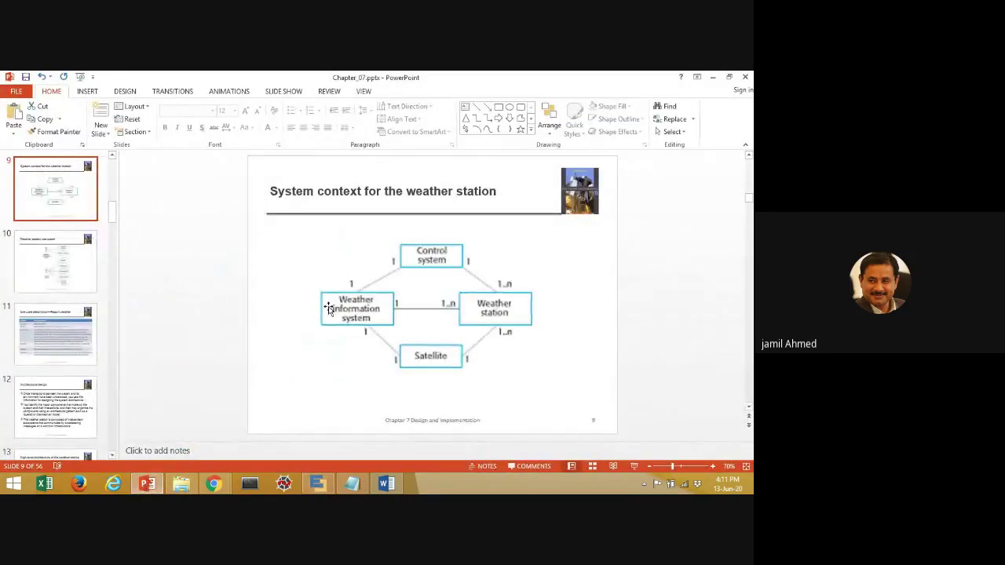
{"action": "left_click", "coordinate": [317, 484]}
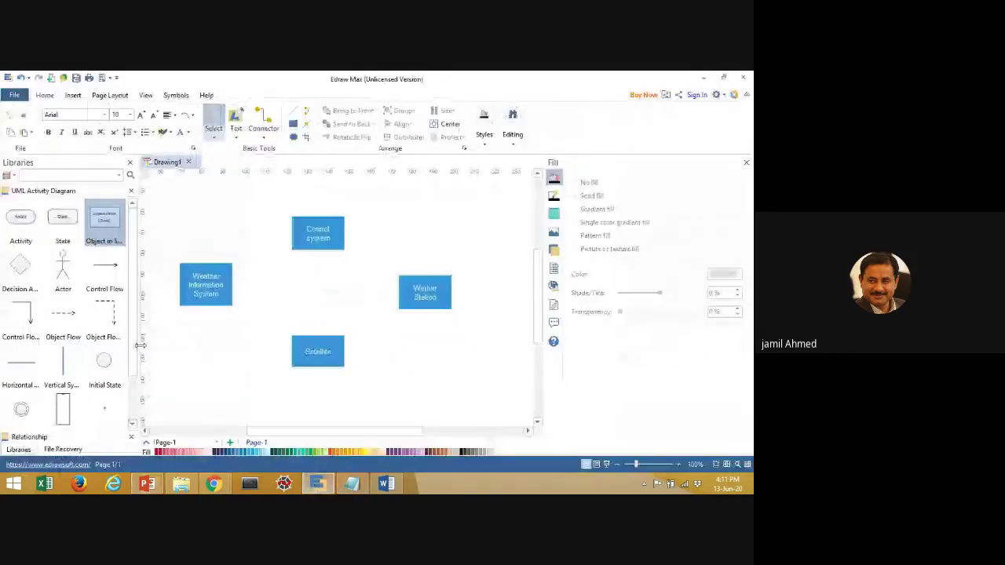
{"action": "scroll", "coordinate": [110, 329], "scroll_direction": "down", "scroll_amount": 2}
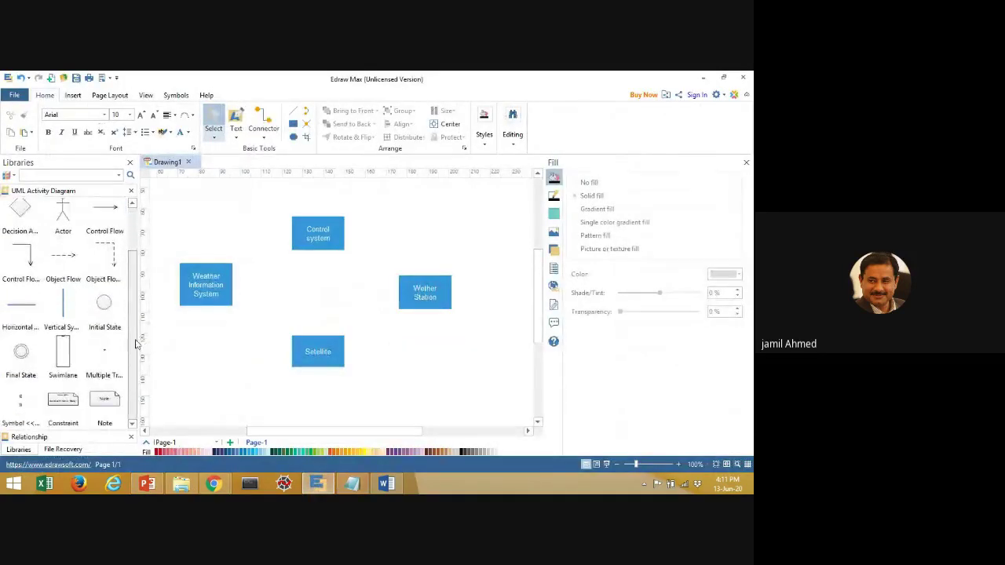
{"action": "scroll", "coordinate": [135, 343], "scroll_direction": "up", "scroll_amount": 2}
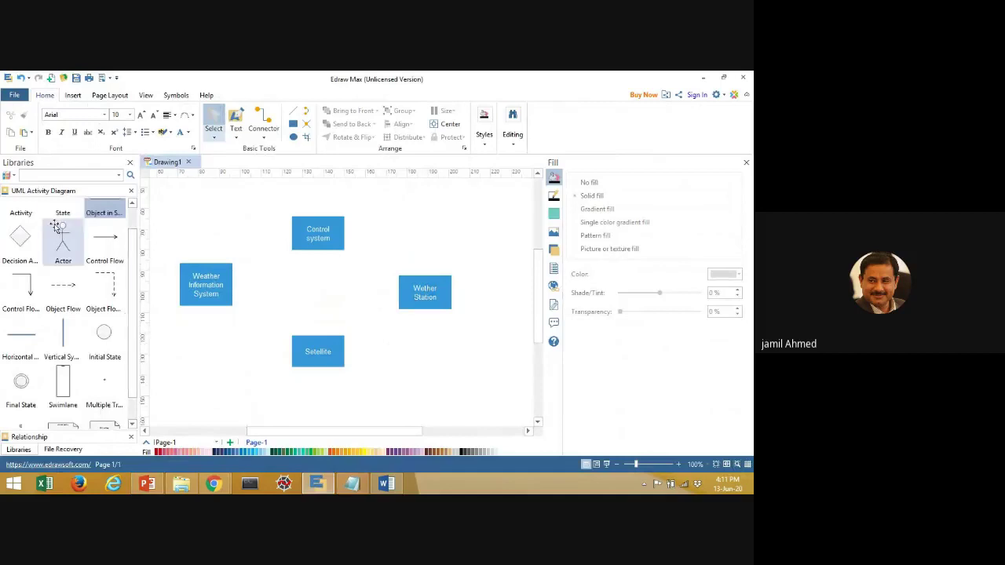
{"action": "left_click", "coordinate": [44, 437]}
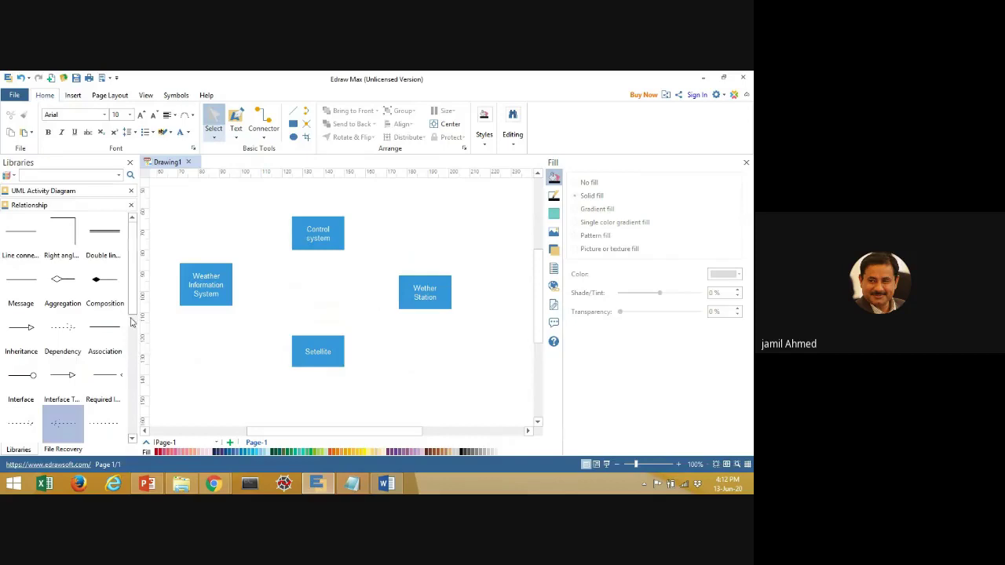
{"action": "left_click_drag", "start_coordinate": [131, 301], "coordinate": [135, 416]}
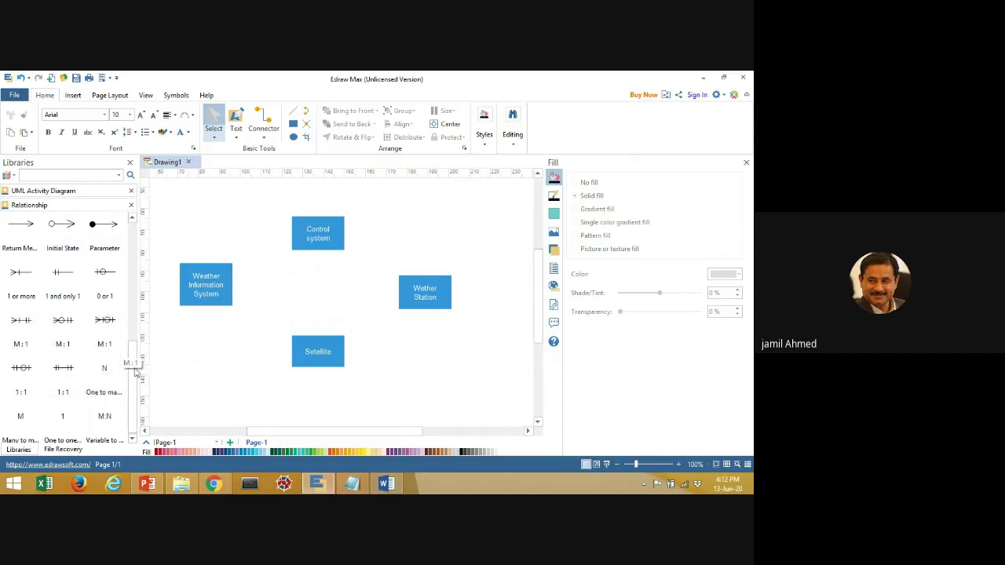
{"action": "mouse_move", "coordinate": [134, 402]}
{"action": "left_mouse_down"}
{"action": "mouse_move", "coordinate": [134, 388]}
{"action": "mouse_move", "coordinate": [133, 405]}
{"action": "left_mouse_up"}
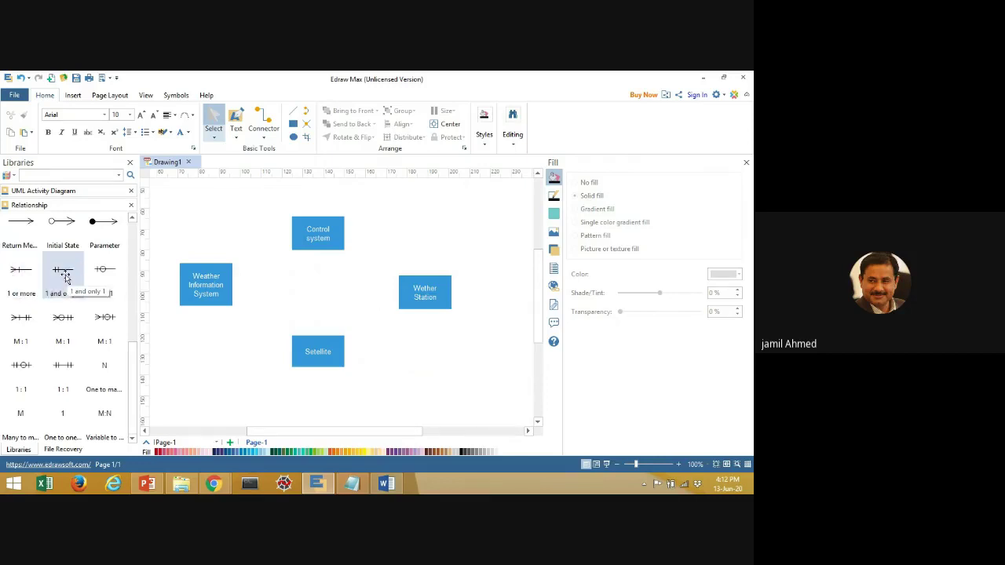
Step: Join "Control system" to "Weather Information System" with a "1 and only 1" connector, and place a second such connector above and left of the shapes
{"action": "left_click_drag", "start_coordinate": [66, 279], "coordinate": [285, 237]}
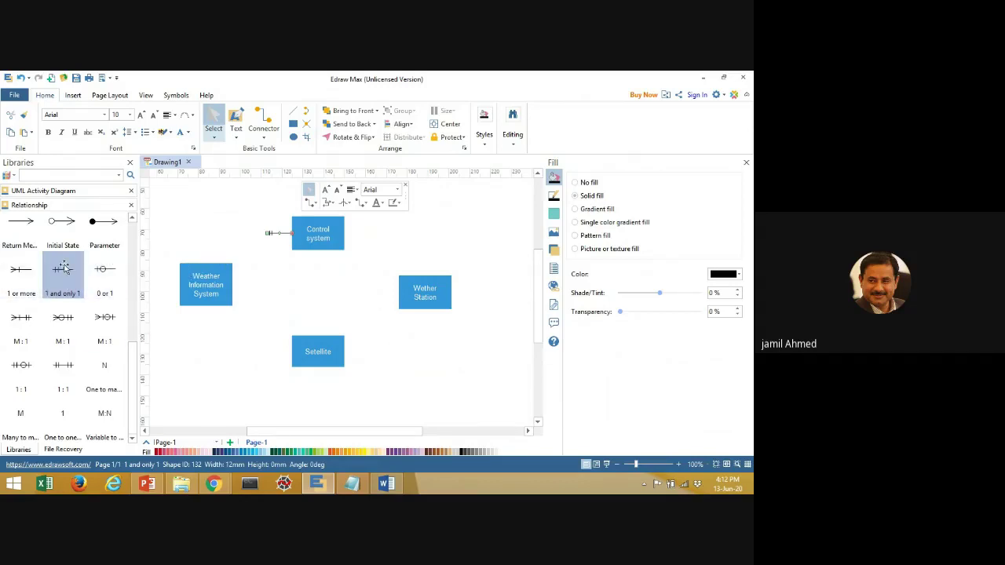
{"action": "left_click_drag", "start_coordinate": [62, 268], "coordinate": [203, 234]}
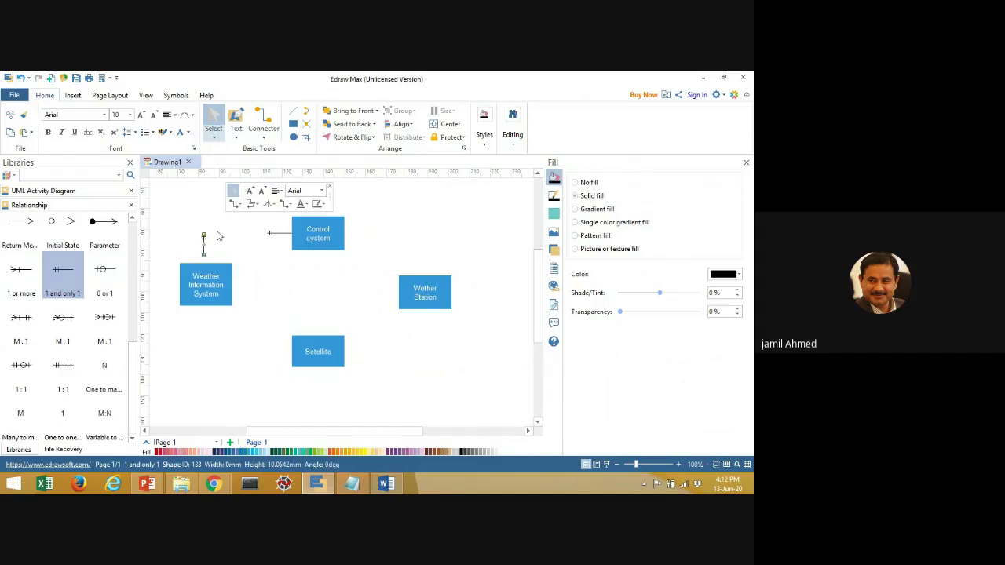
{"action": "left_click_drag", "start_coordinate": [202, 245], "coordinate": [173, 206]}
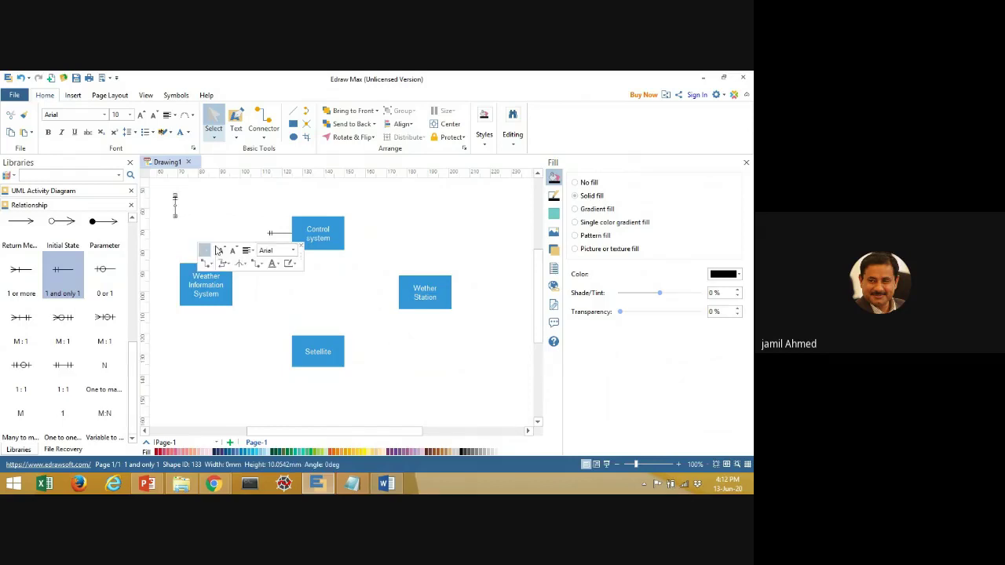
{"action": "left_click", "coordinate": [272, 235]}
{"action": "left_click_drag", "start_coordinate": [266, 234], "coordinate": [204, 262]}
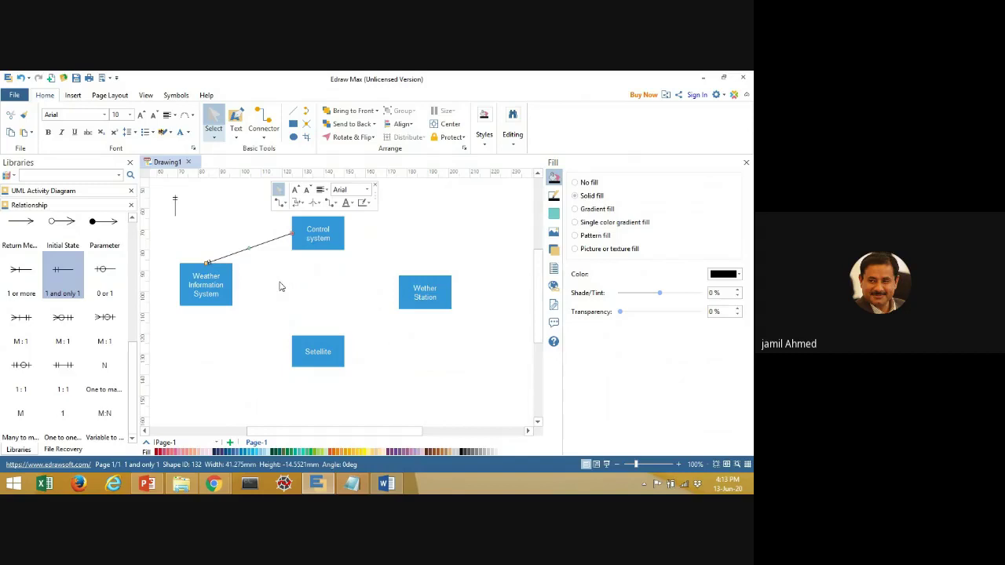
Step: Move the spare "1 and only 1" connector to the right side of "Control system" and attach its other end to the top of "Wether Station"
{"action": "left_click", "coordinate": [179, 213]}
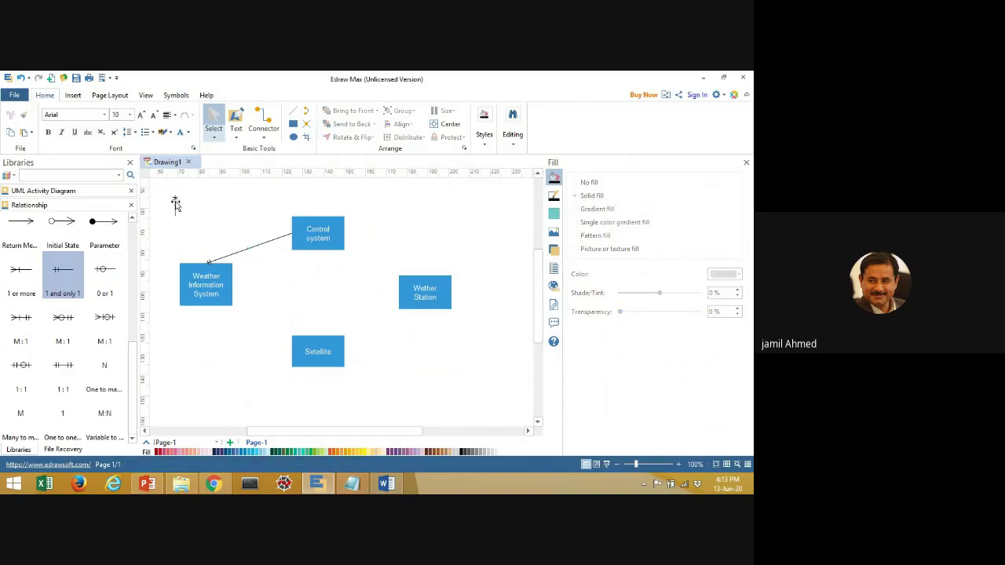
{"action": "left_click", "coordinate": [176, 204]}
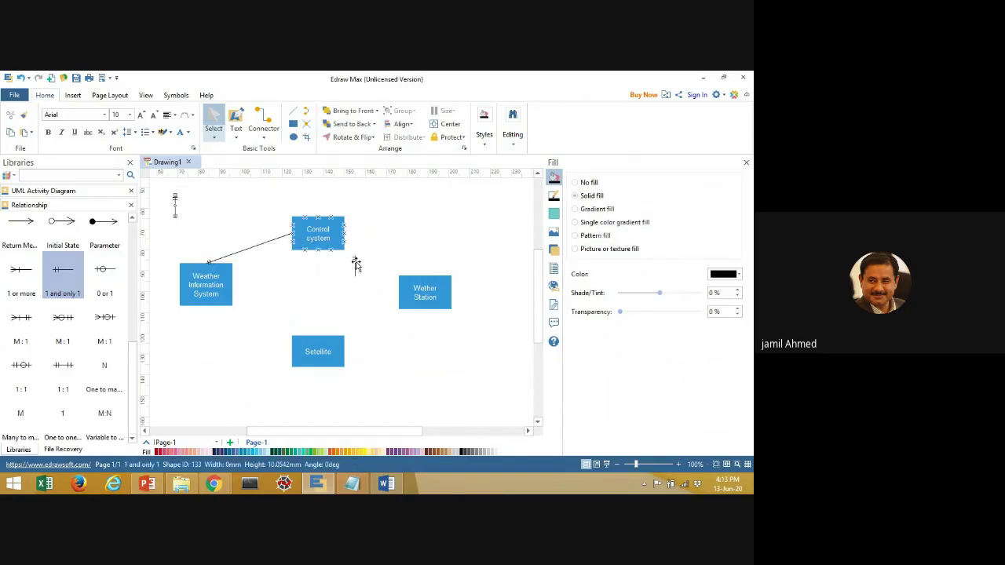
{"action": "key", "text": "ctrl+x"}
{"action": "key", "text": "ctrl+v"}
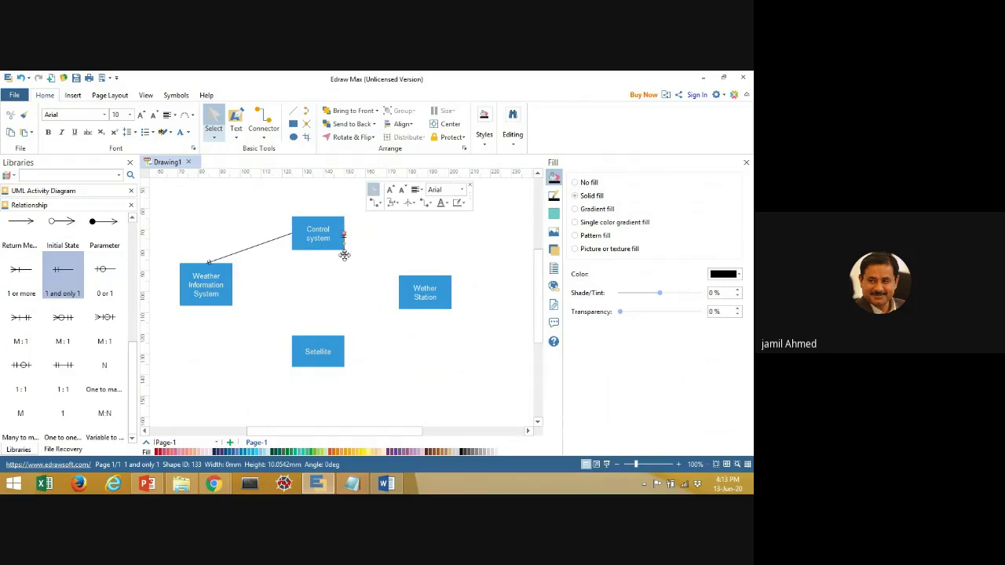
{"action": "left_click_drag", "start_coordinate": [345, 255], "coordinate": [425, 276]}
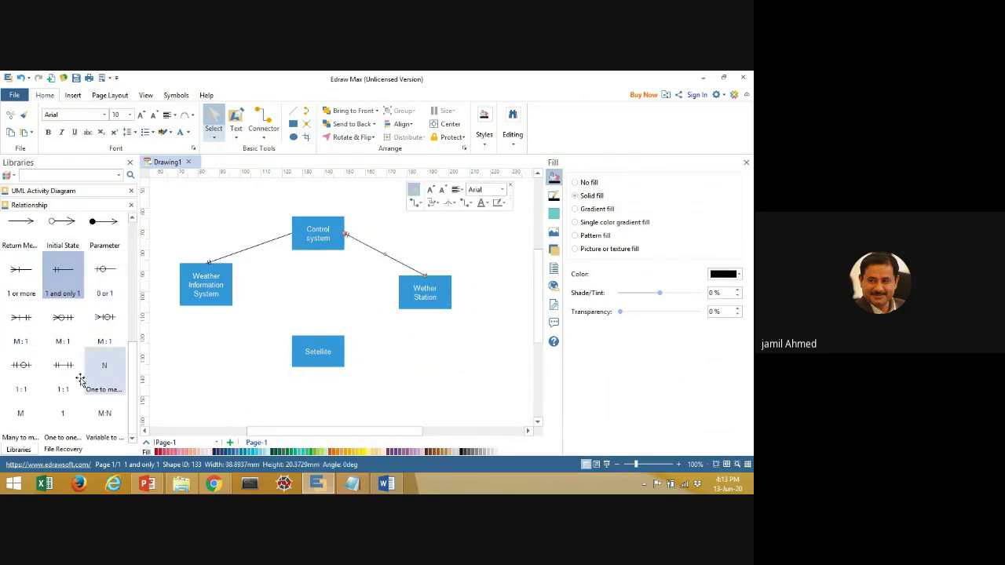
Step: Shift "Weather Information System" slightly down and join its bottom to the left side of "Setellite" with an "M : 1" connector
{"action": "left_click", "coordinate": [21, 319]}
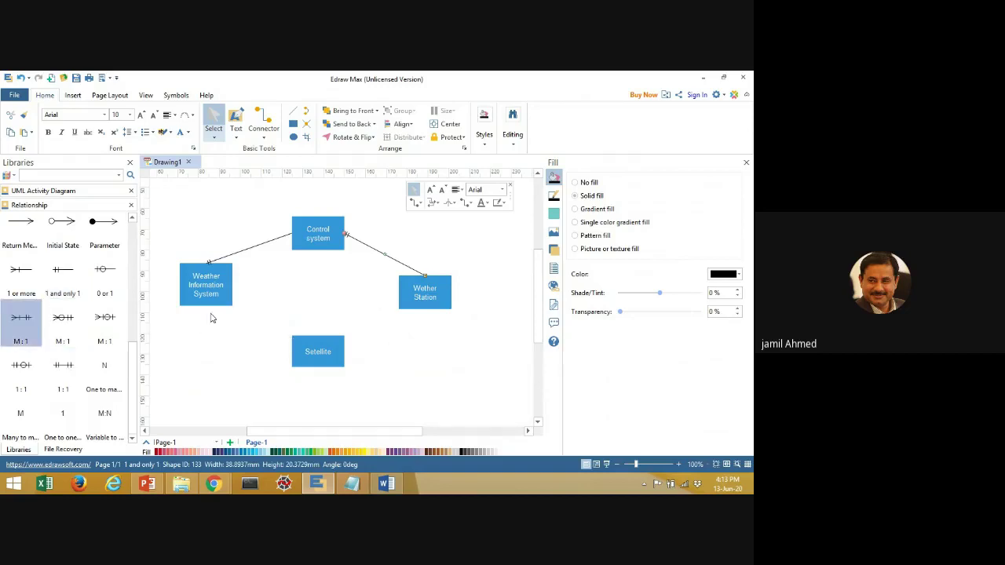
{"action": "mouse_move", "coordinate": [208, 306]}
{"action": "left_mouse_down"}
{"action": "mouse_move", "coordinate": [278, 335]}
{"action": "mouse_move", "coordinate": [218, 318]}
{"action": "mouse_move", "coordinate": [207, 298]}
{"action": "mouse_move", "coordinate": [210, 310]}
{"action": "left_mouse_up"}
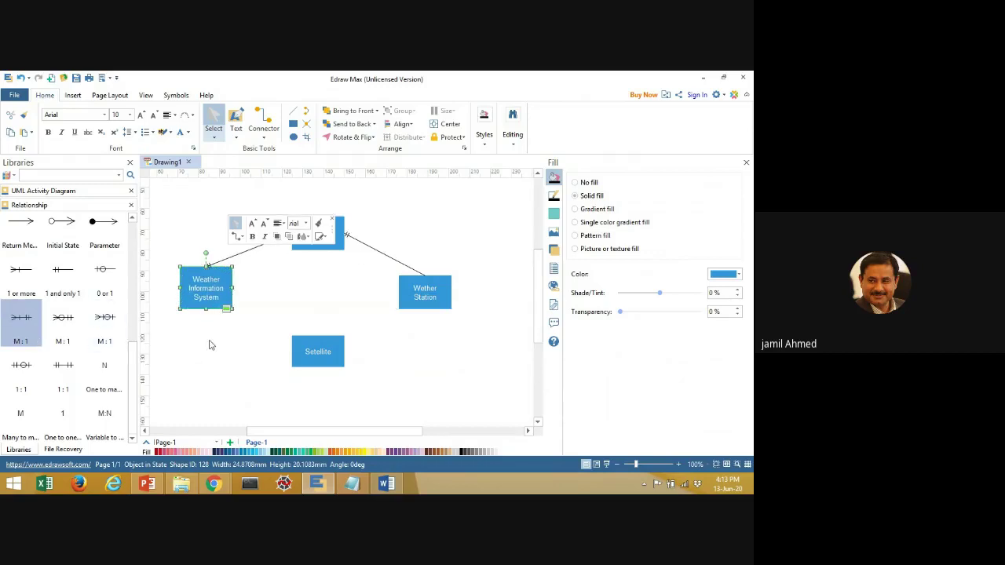
{"action": "left_click_drag", "start_coordinate": [30, 322], "coordinate": [291, 351]}
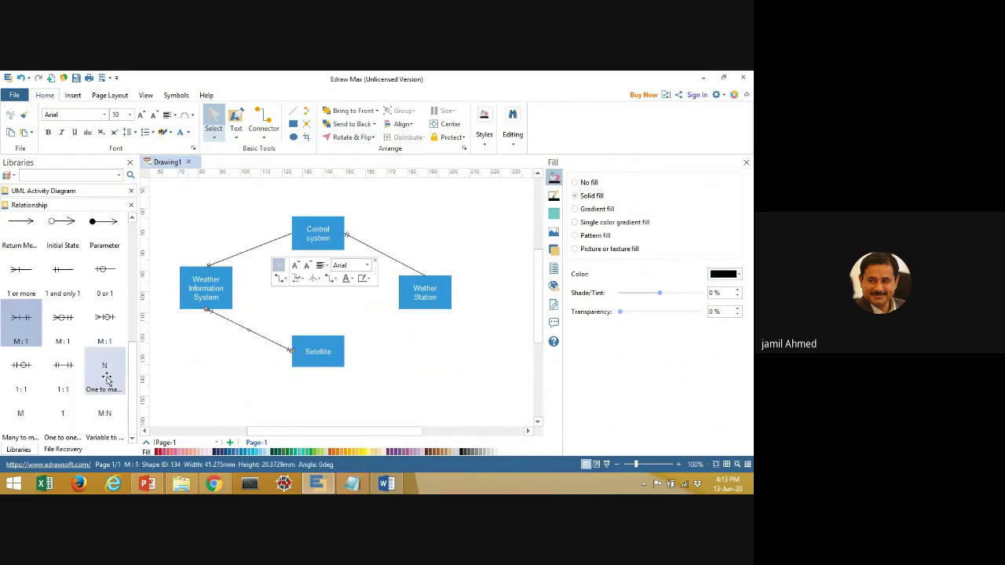
Step: Join the right side of "Setellite" to the bottom of "Wether Station" with the "M : 1" connector that has a circle at its single end
{"action": "left_click", "coordinate": [63, 322]}
{"action": "left_click", "coordinate": [380, 352]}
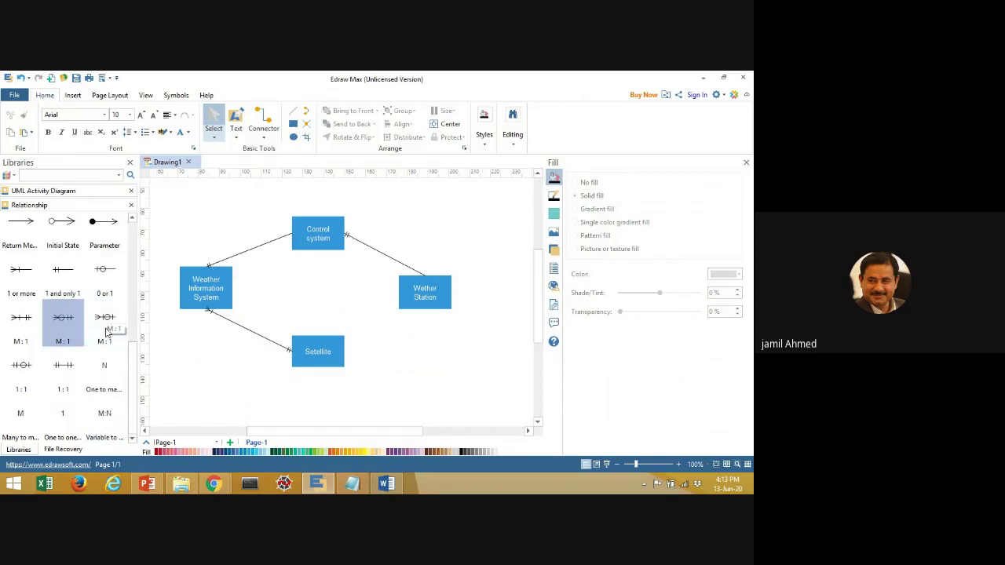
{"action": "left_click_drag", "start_coordinate": [104, 317], "coordinate": [375, 363]}
{"action": "left_click_drag", "start_coordinate": [386, 359], "coordinate": [423, 309]}
{"action": "left_click_drag", "start_coordinate": [360, 360], "coordinate": [345, 352]}
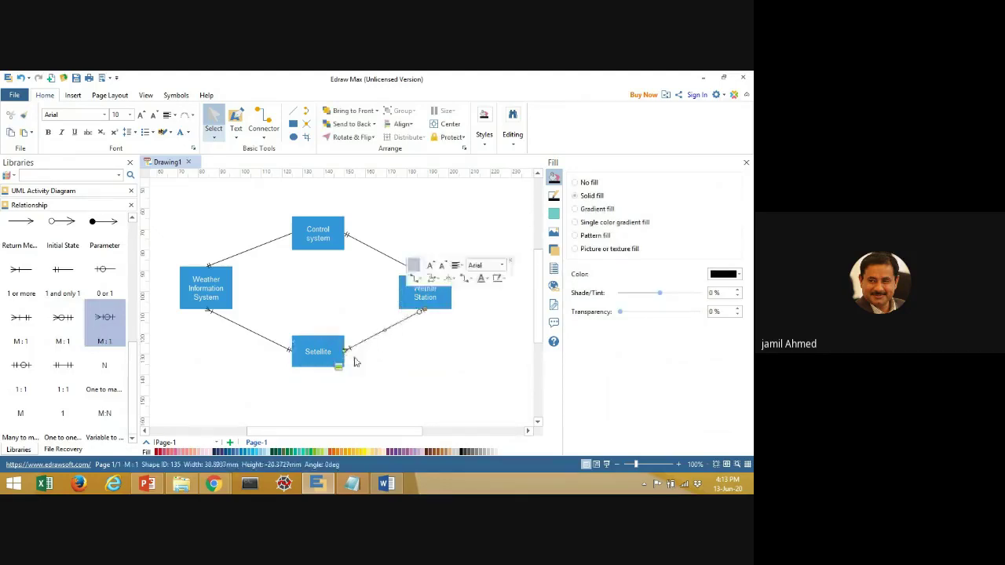
{"action": "left_click", "coordinate": [401, 366]}
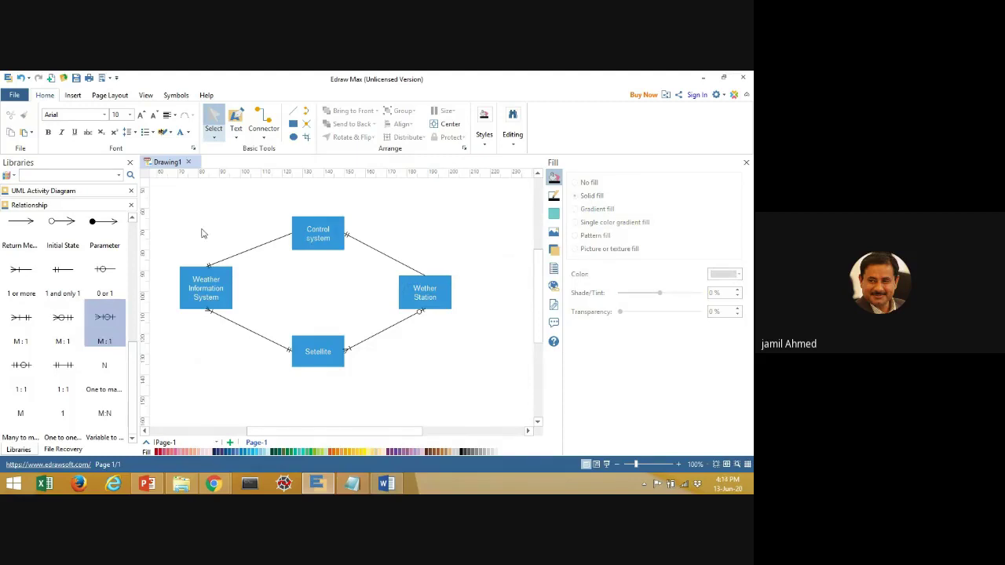
{"action": "left_click", "coordinate": [153, 116]}
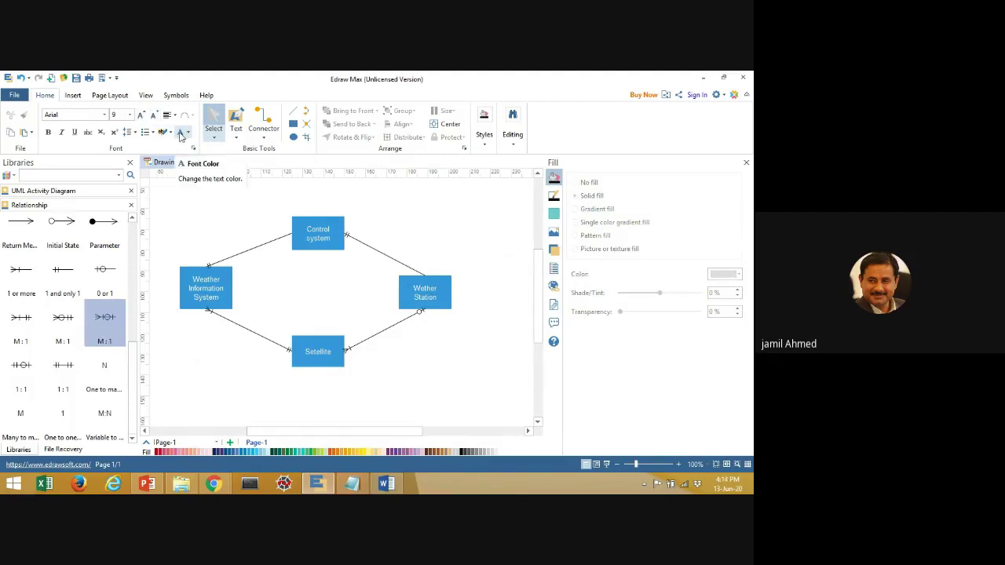
{"action": "left_click", "coordinate": [163, 132]}
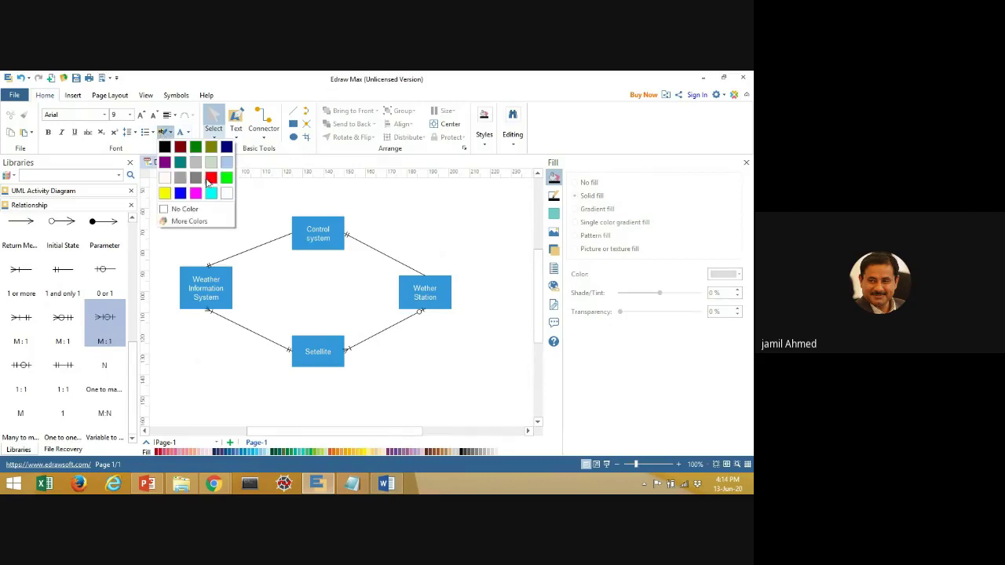
{"action": "left_click", "coordinate": [263, 194]}
{"action": "left_click", "coordinate": [183, 134]}
{"action": "left_click", "coordinate": [183, 135]}
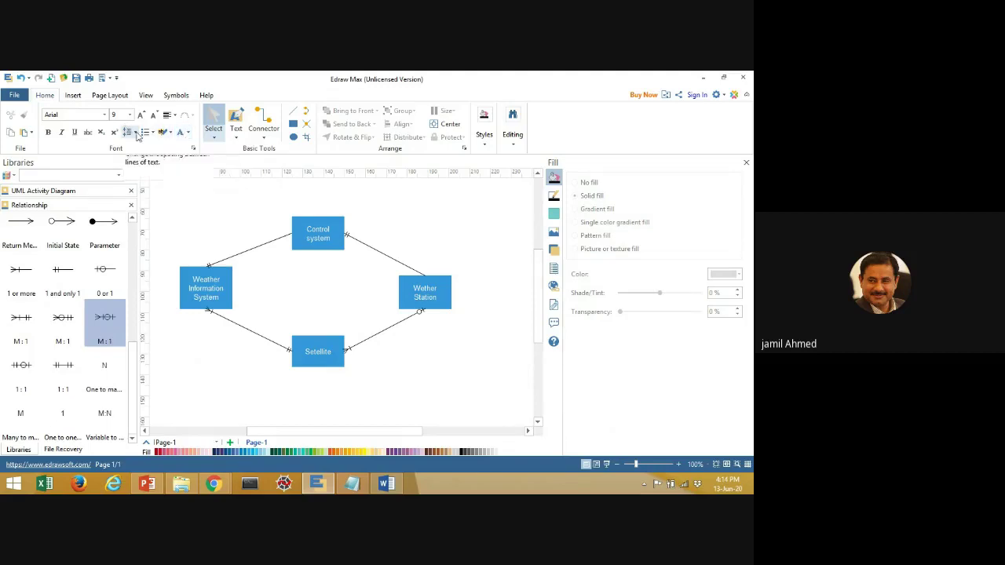
{"action": "left_click", "coordinate": [74, 95]}
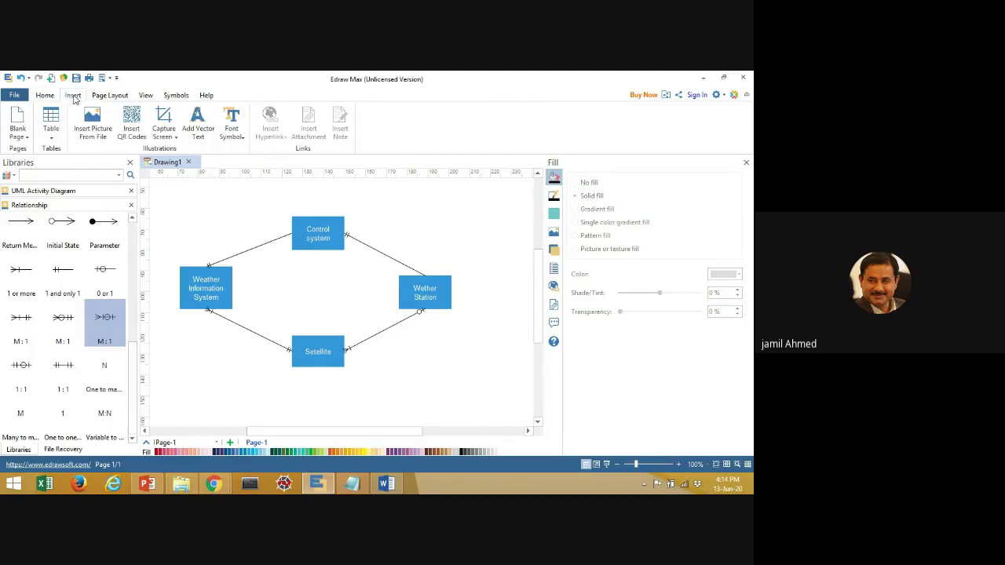
Step: Place a "1" caption above "Weather Information System" and a copy left of "Control system", and switch to PowerPoint to check the slide's multiplicities
{"action": "left_click", "coordinate": [65, 417]}
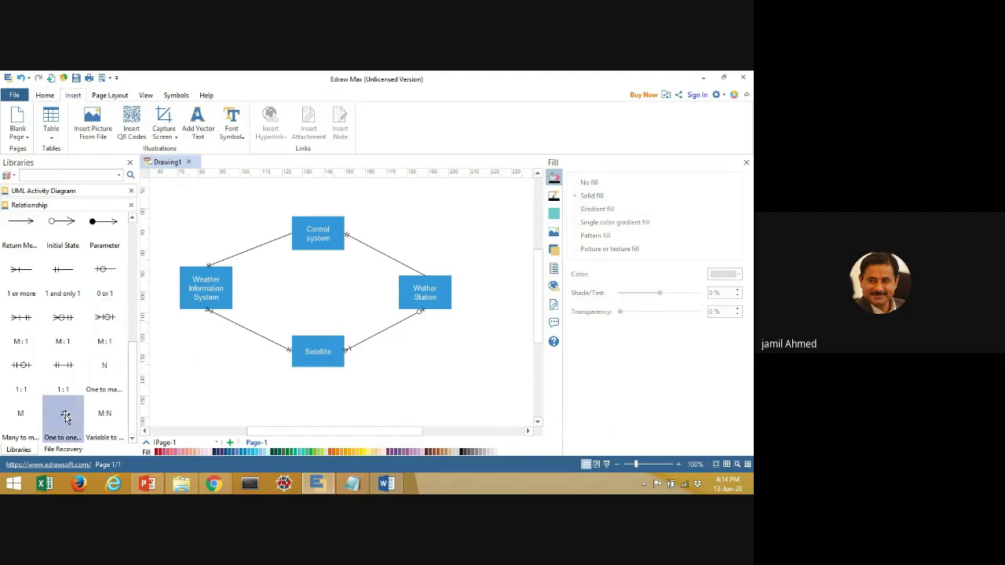
{"action": "left_click_drag", "start_coordinate": [65, 417], "coordinate": [217, 256]}
{"action": "left_click", "coordinate": [213, 252]}
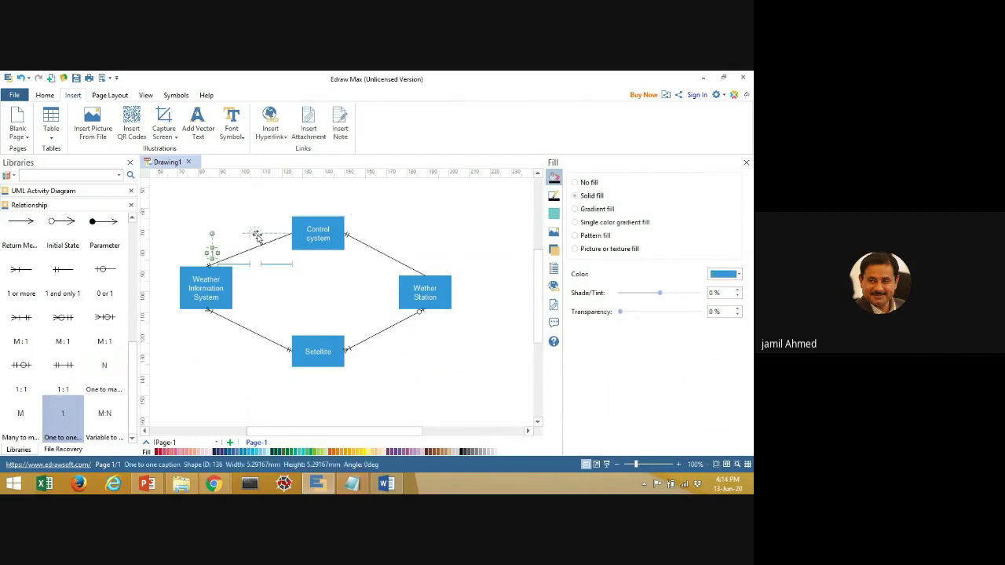
{"action": "key", "text": "ctrl+v"}
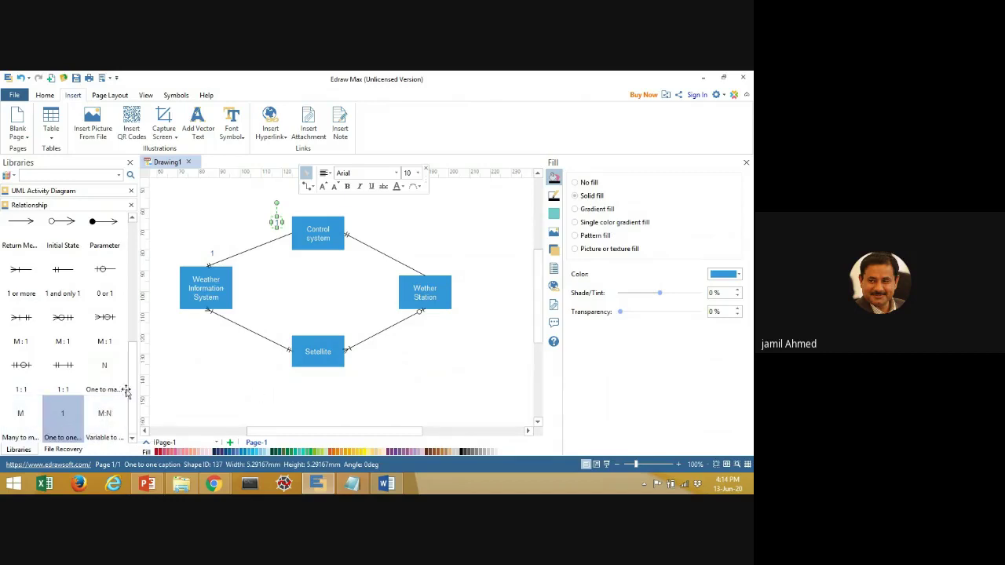
{"action": "left_click", "coordinate": [147, 485]}
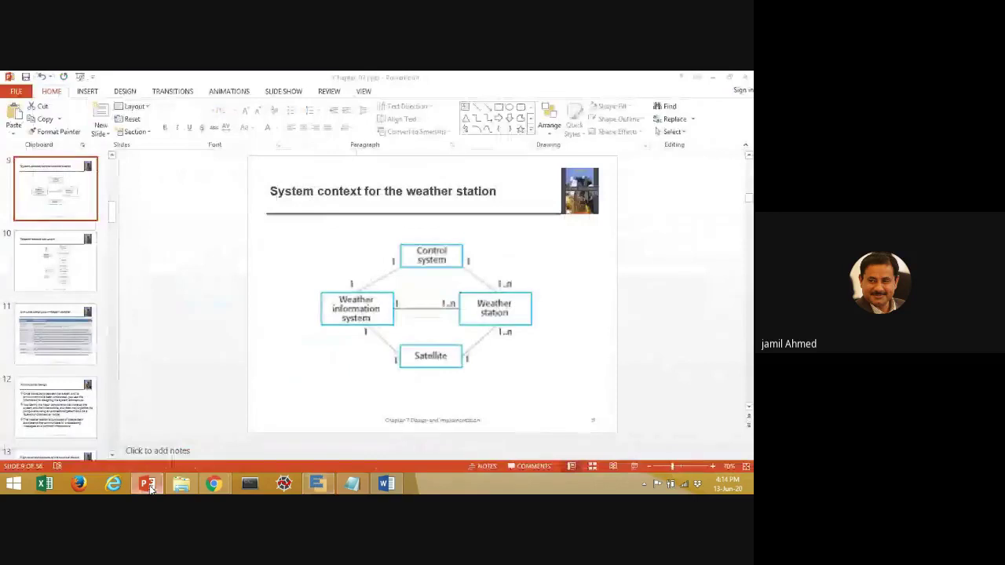